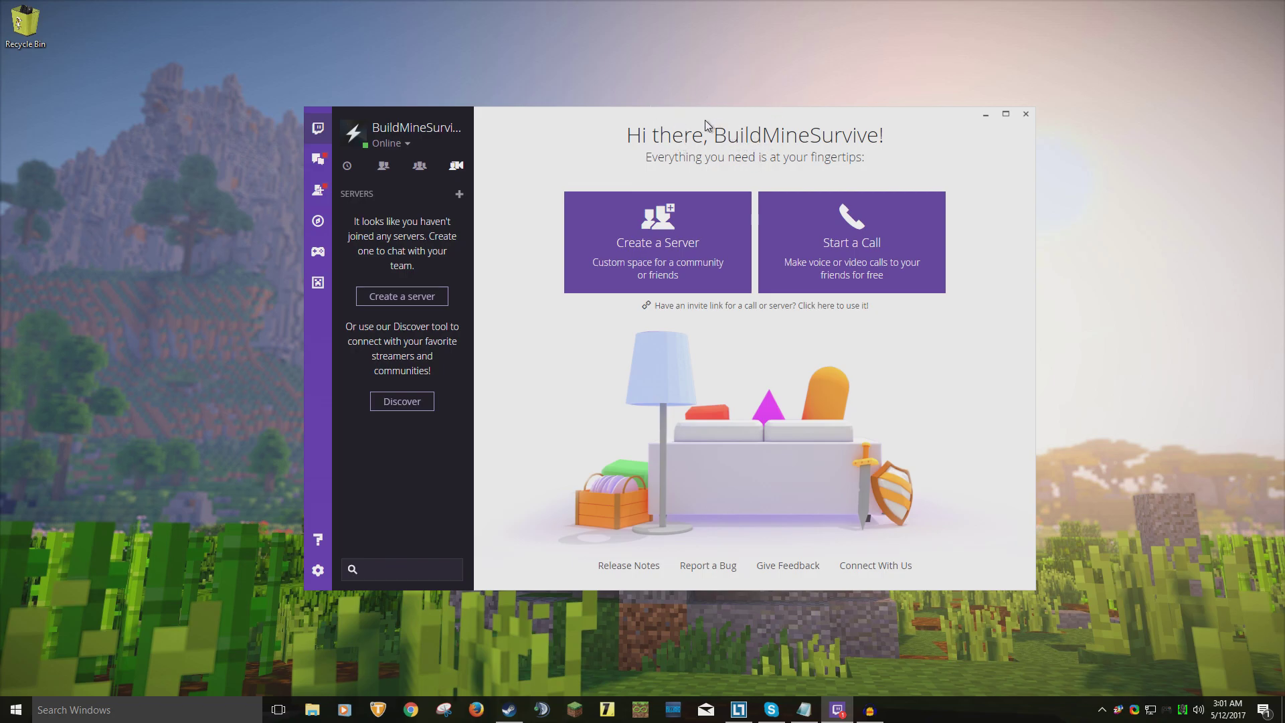
Step: Tour the profile, server discovery, My Games and Minecraft sections, and return to the home page
drag(705, 124, 667, 123)
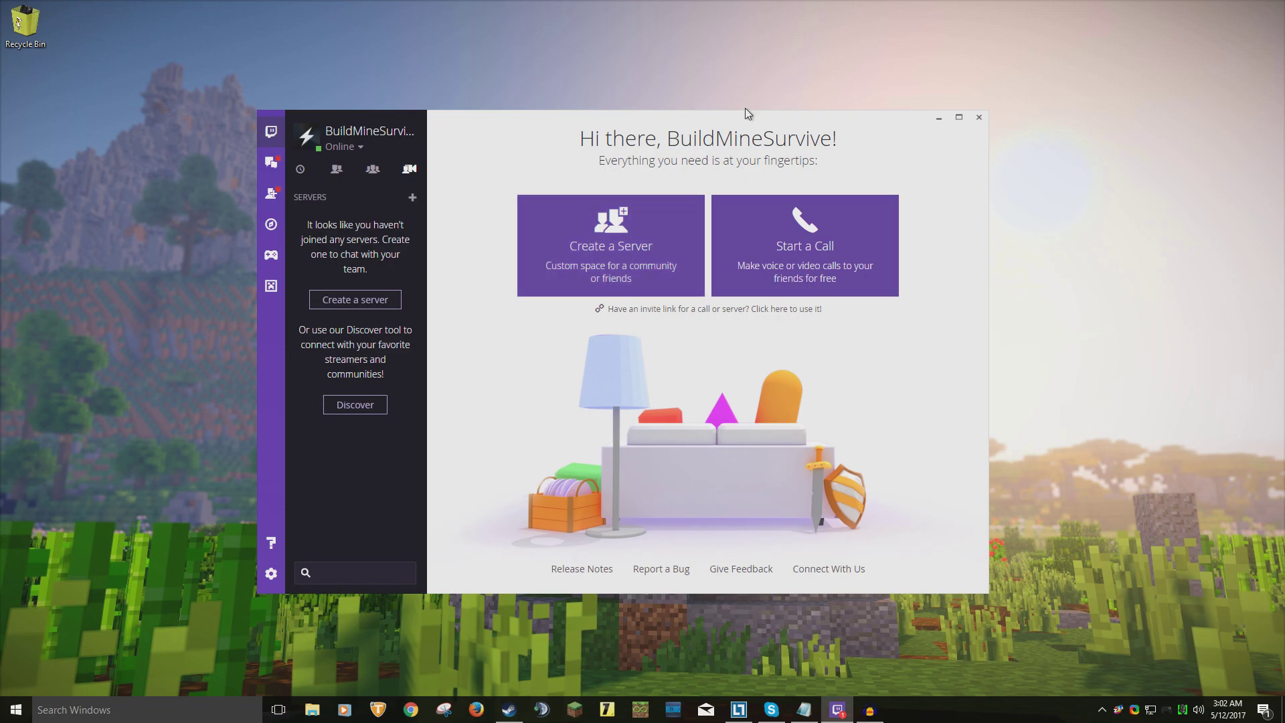
drag(684, 120, 746, 88)
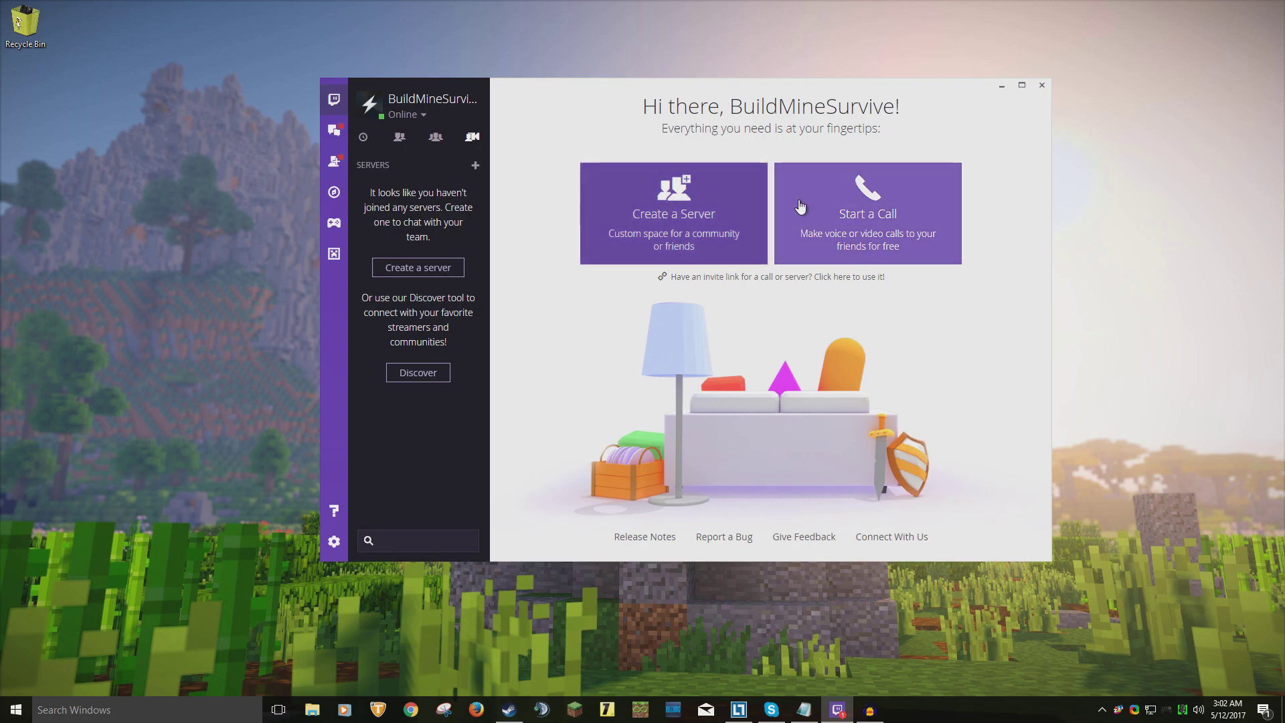
click(334, 129)
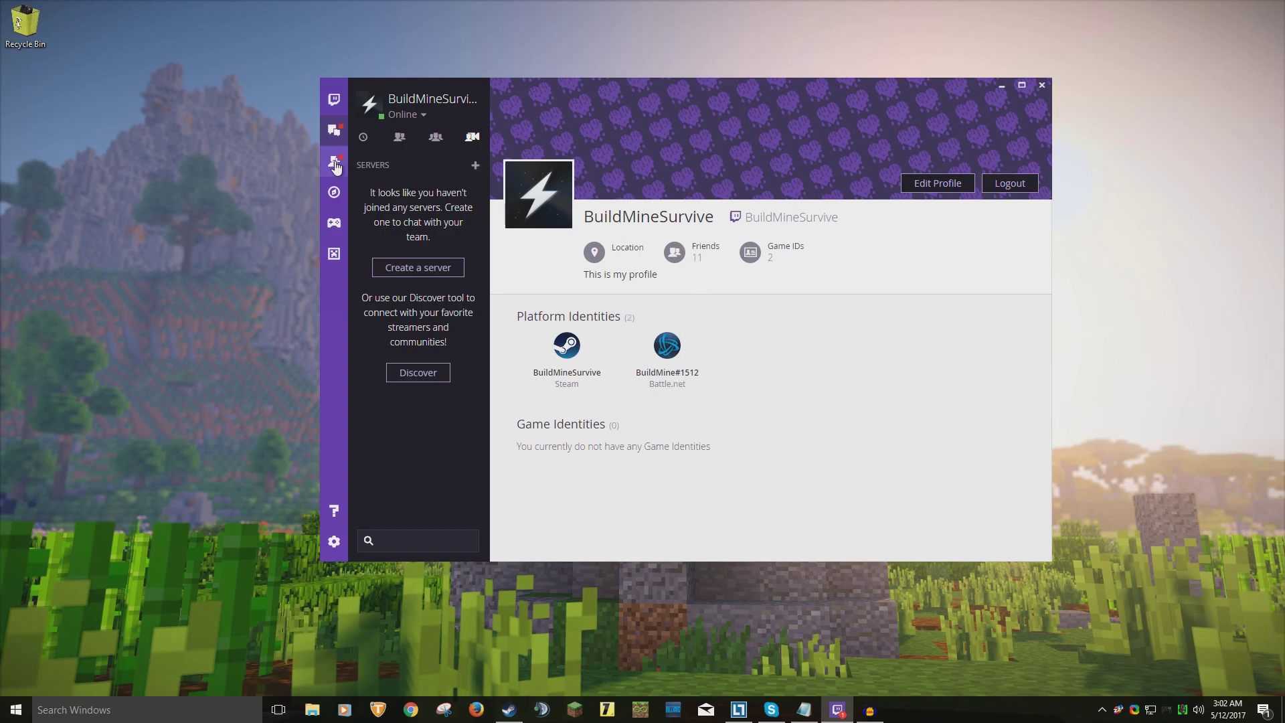
click(334, 192)
scroll(683, 311, down, 3)
scroll(683, 311, up, 1)
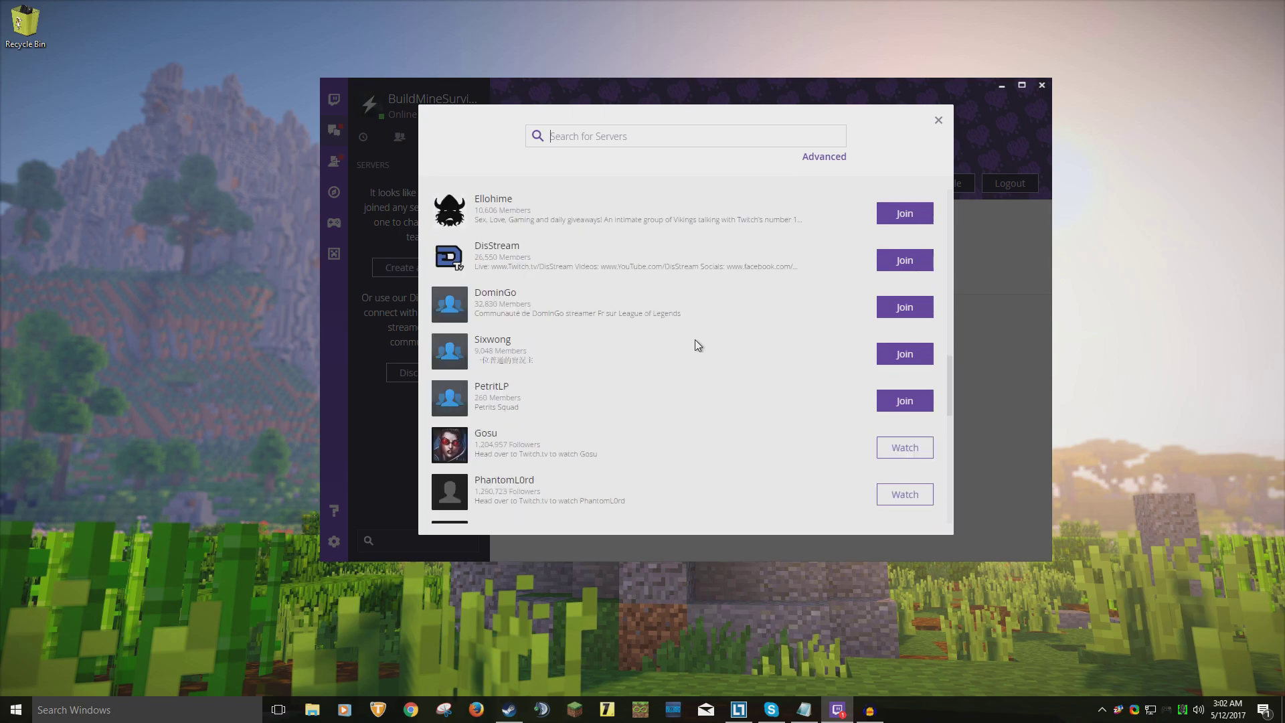
click(940, 125)
click(334, 222)
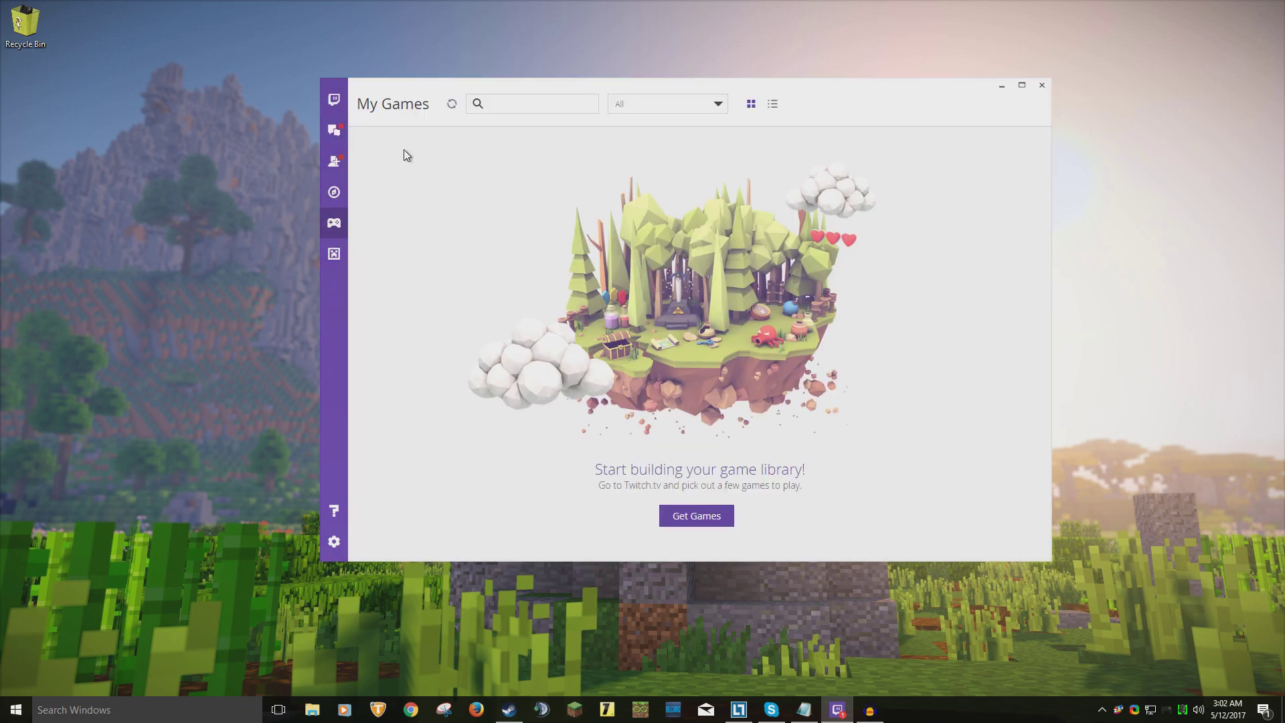
click(334, 253)
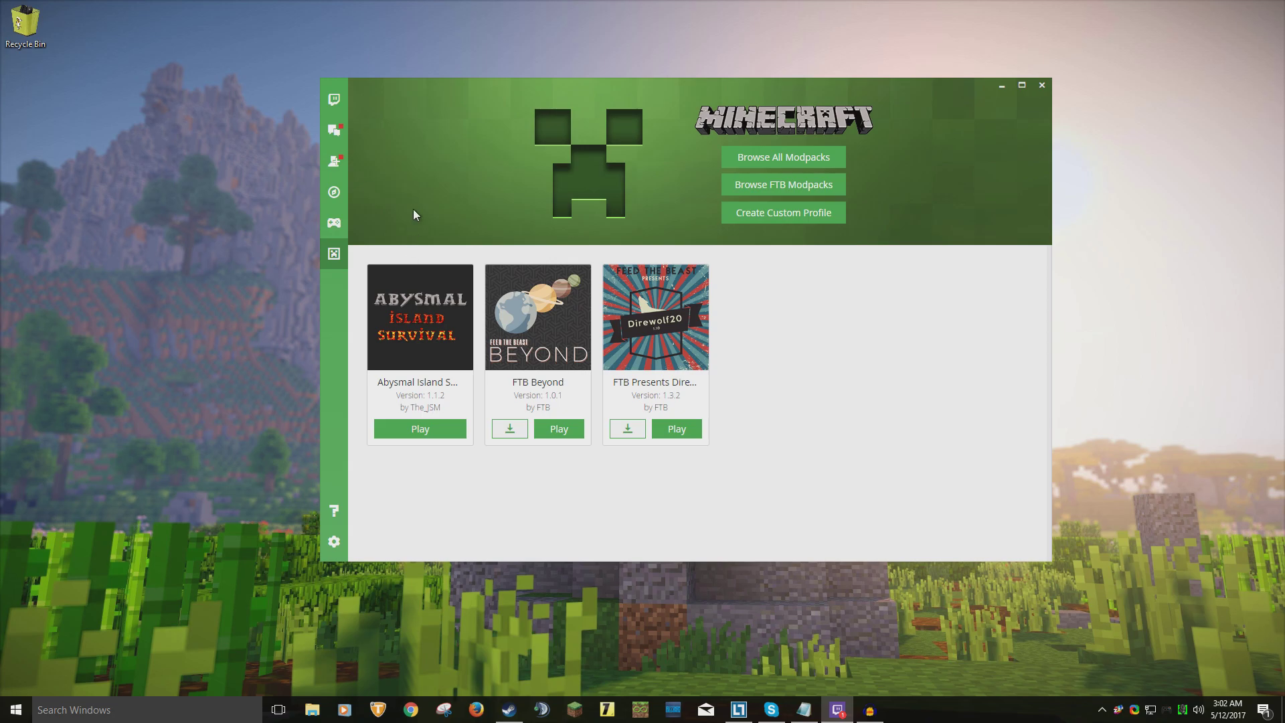
click(335, 100)
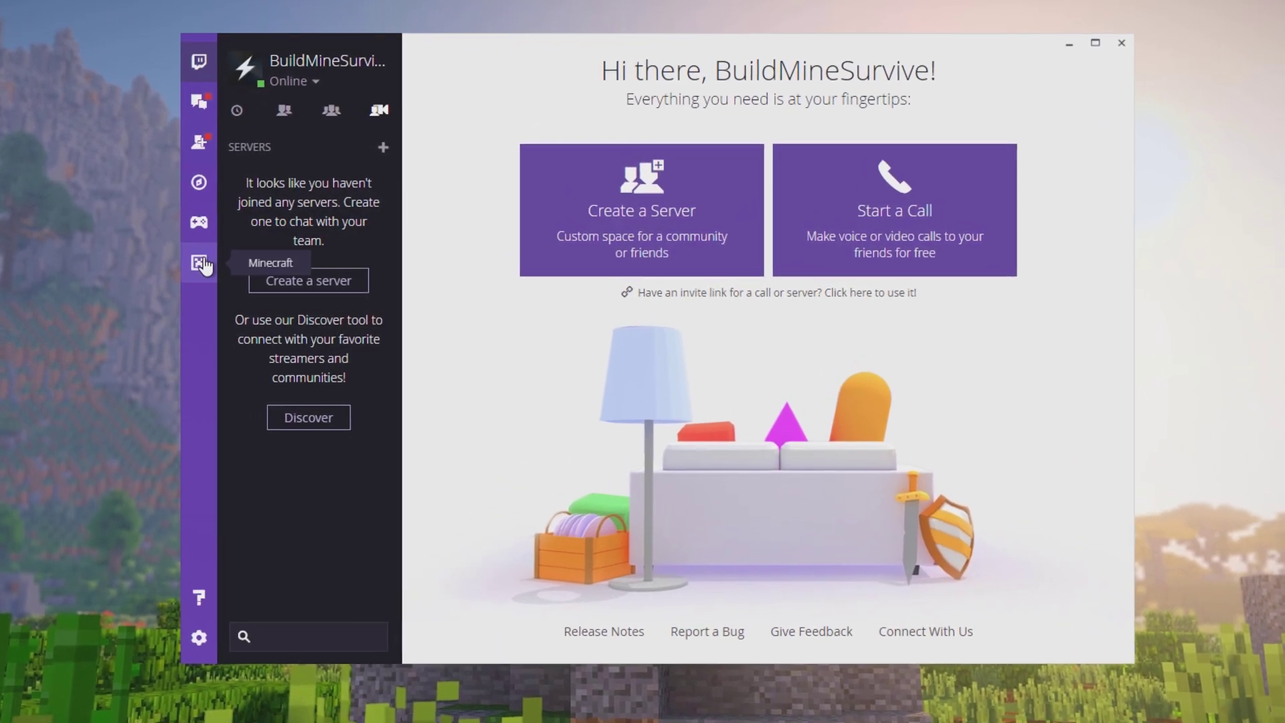
Step: Open the Minecraft section and search all modpacks for "abysmal"
click(202, 267)
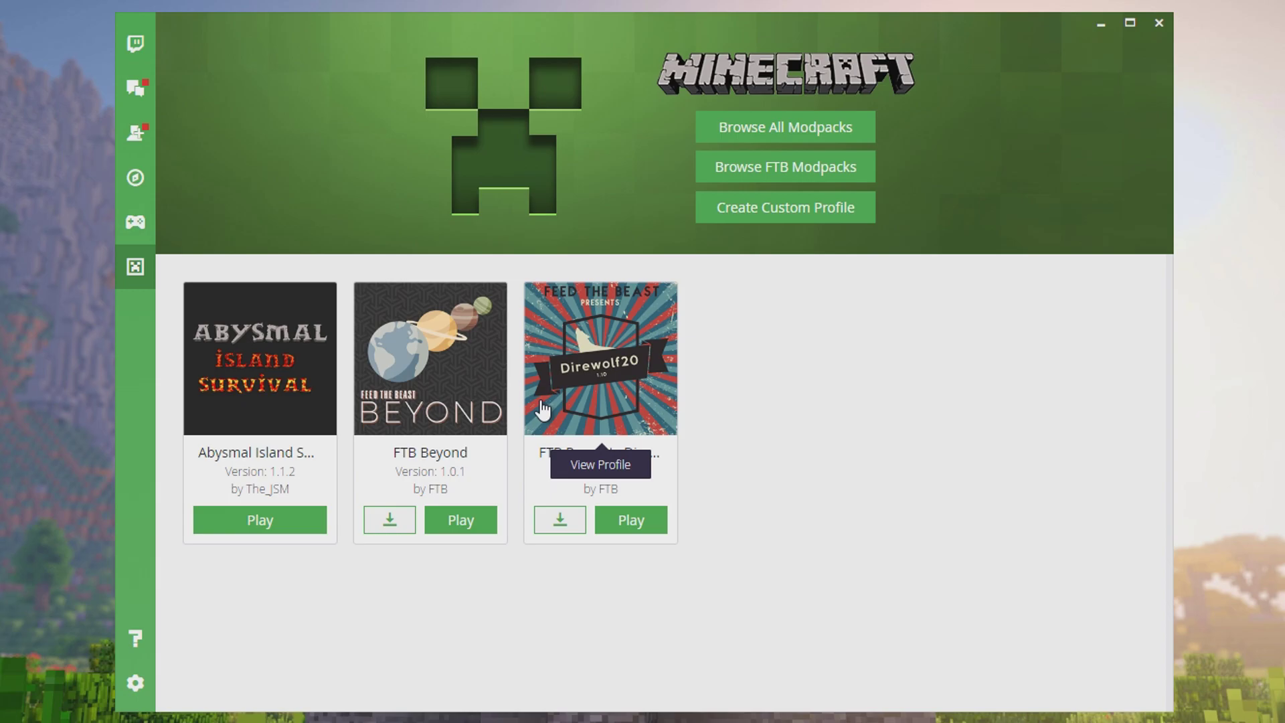
click(824, 129)
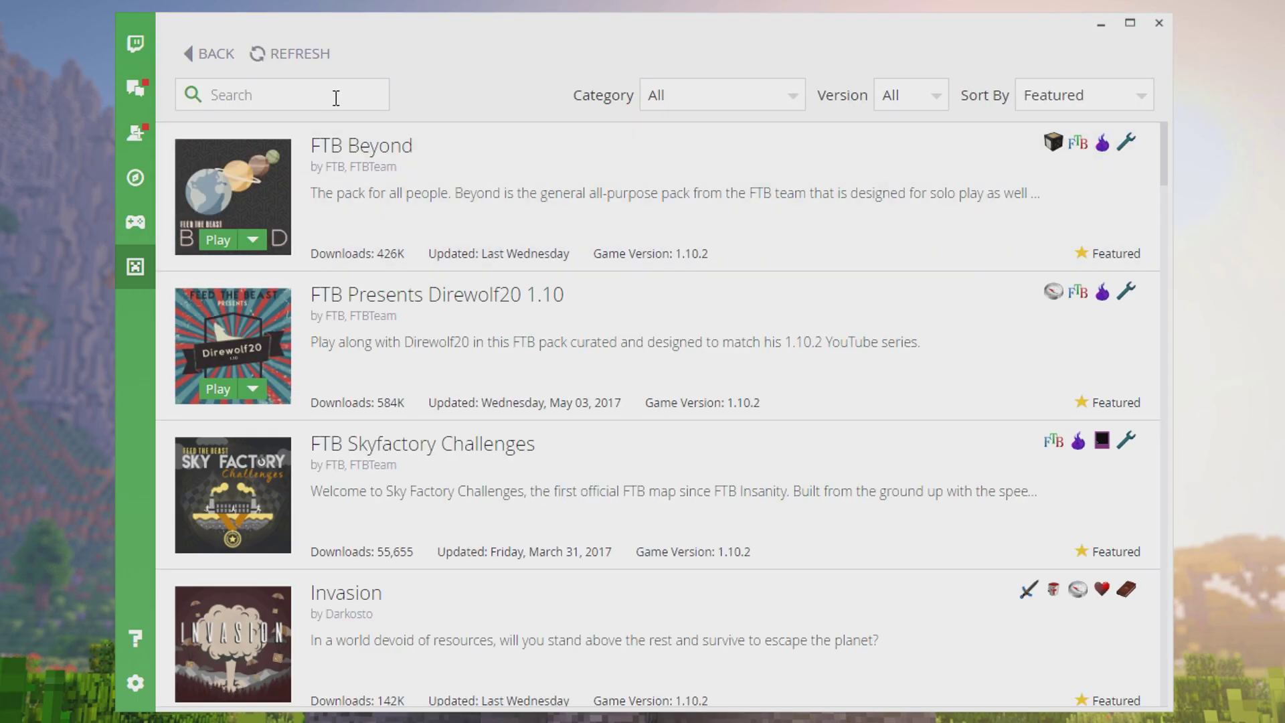
text(abysmal)
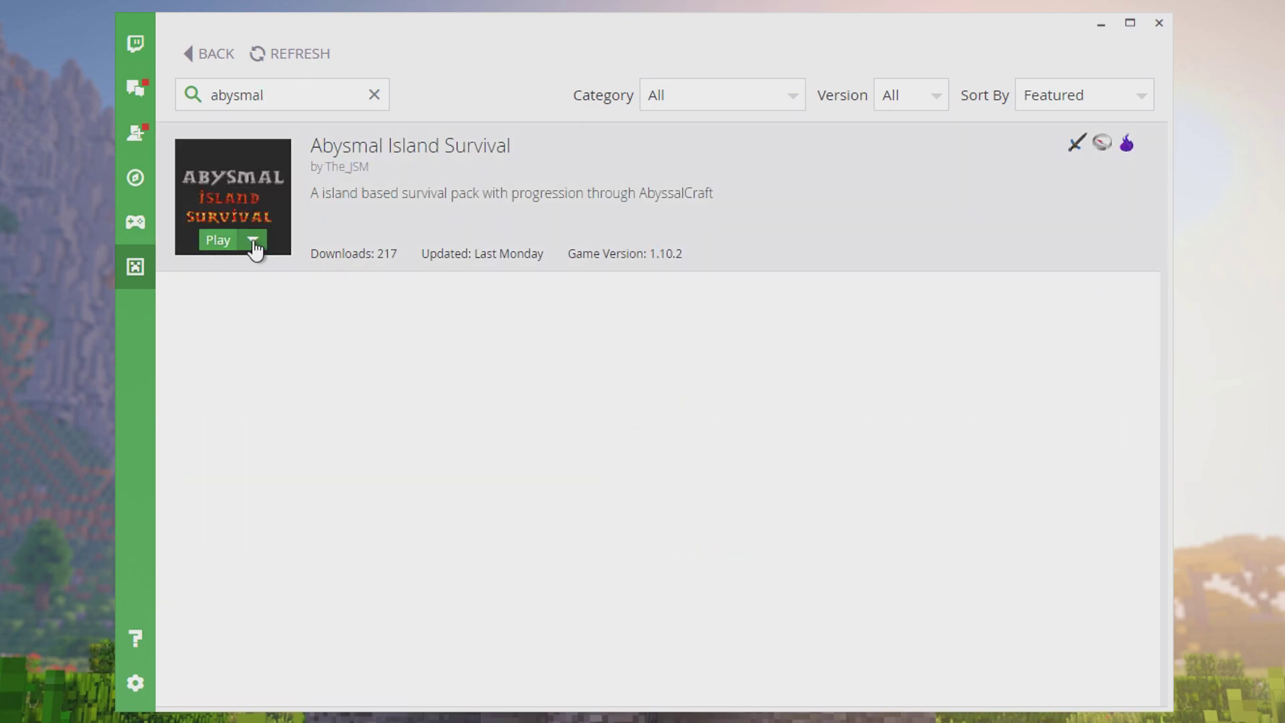
Step: Show the Install option for the Abysmal Island Survival modpack and dismiss it without choosing anything
click(253, 242)
click(254, 242)
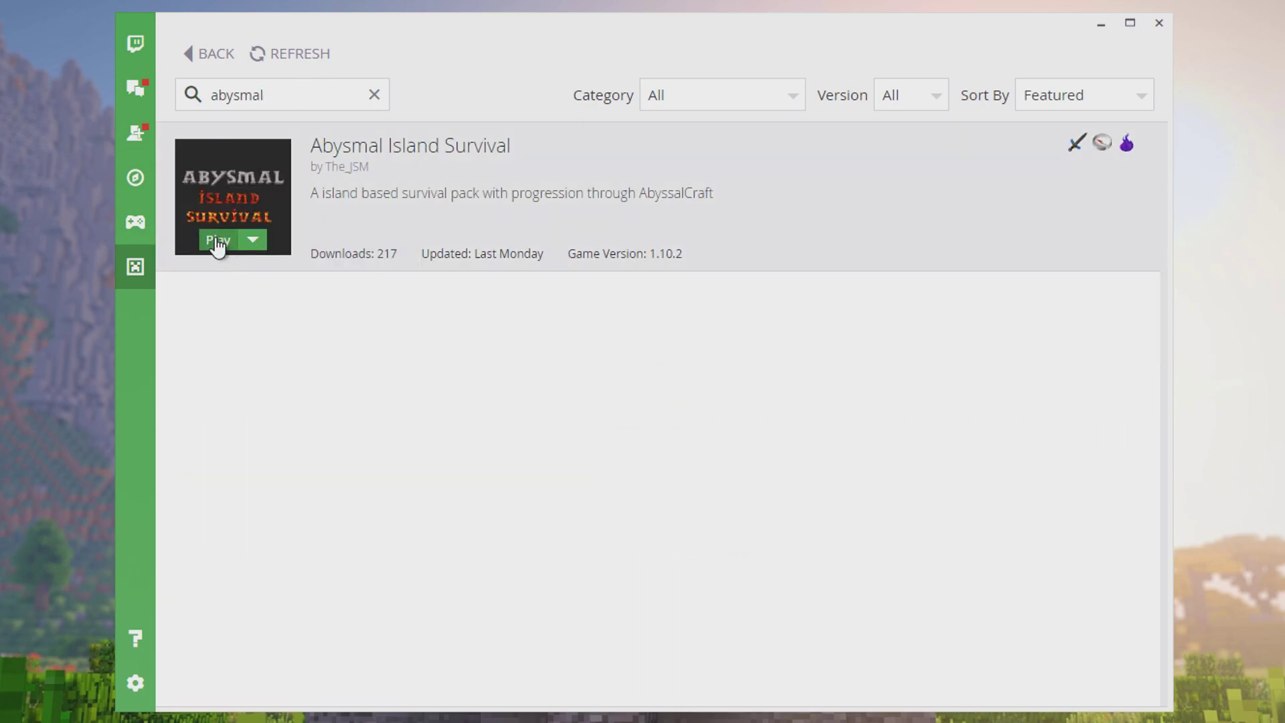
click(253, 242)
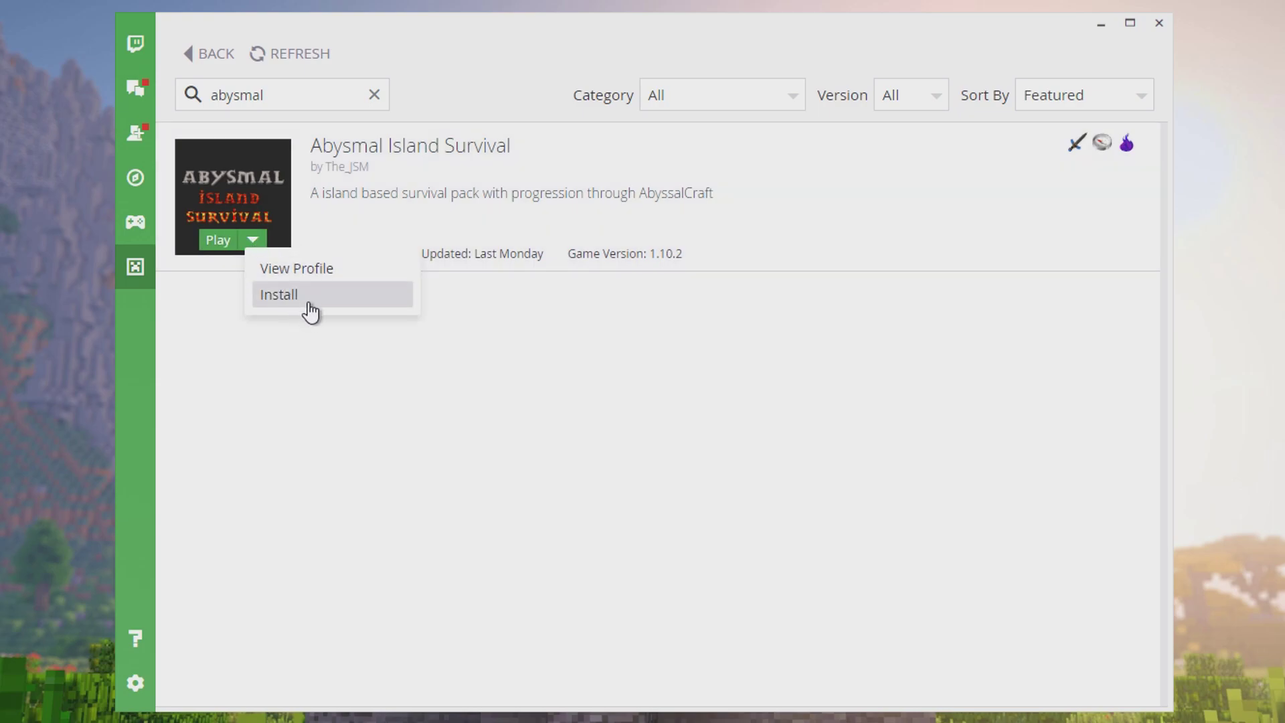
click(320, 469)
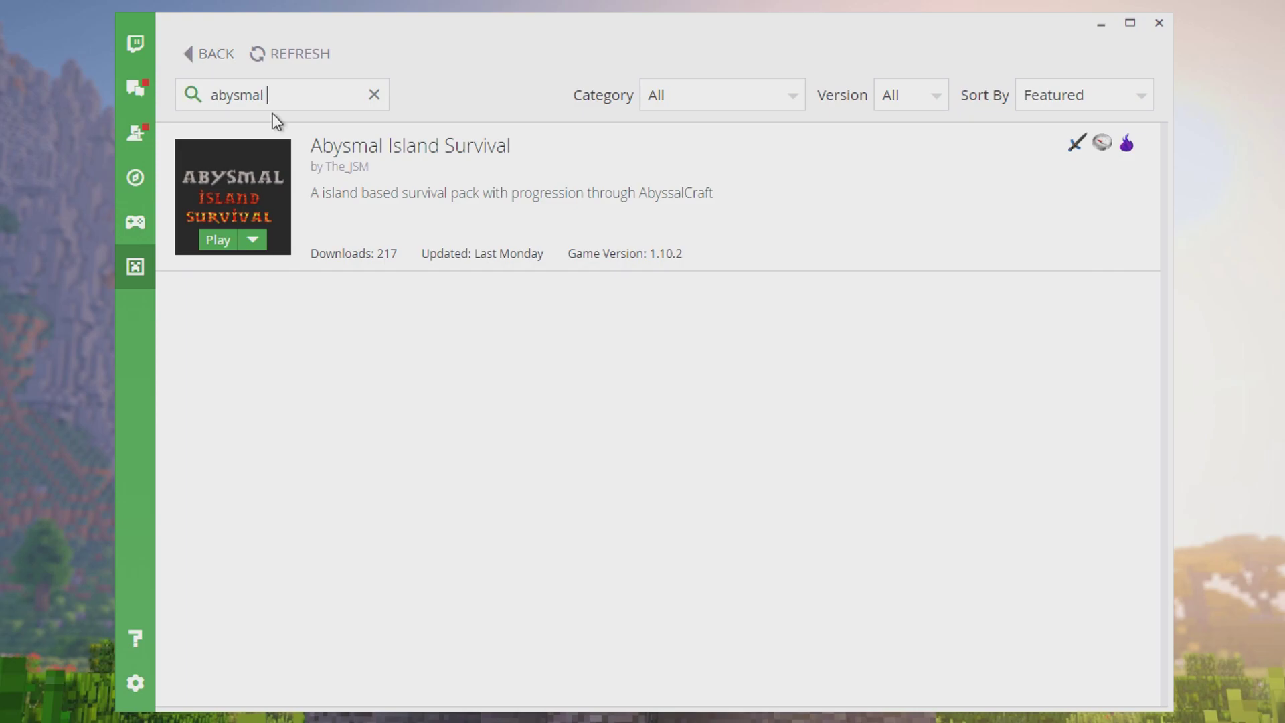
Step: Clear the modpack search text and return to the Minecraft overview
click(253, 83)
key(BackSpace)
key(BackSpace)
key(BackSpace)
key(BackSpace)
key(BackSpace)
key(BackSpace)
key(BackSpace)
click(200, 56)
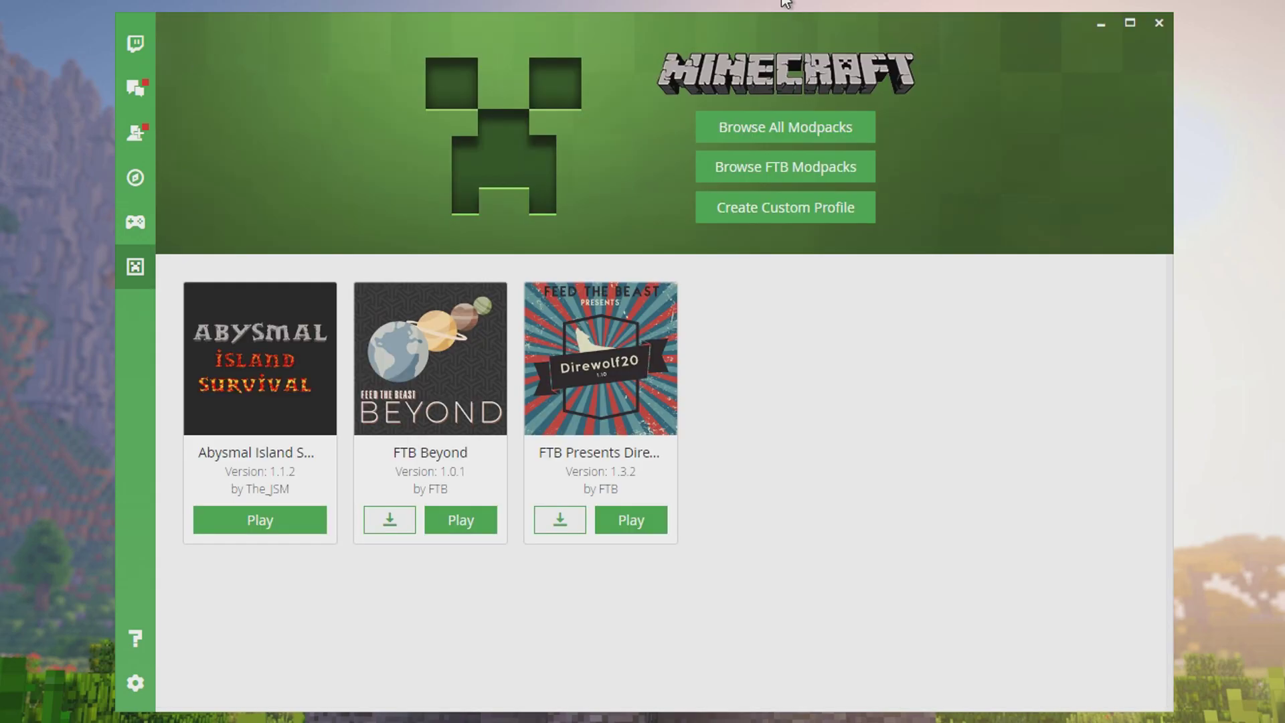
Step: Browse the list of FTB modpacks and return to the Minecraft overview
click(798, 182)
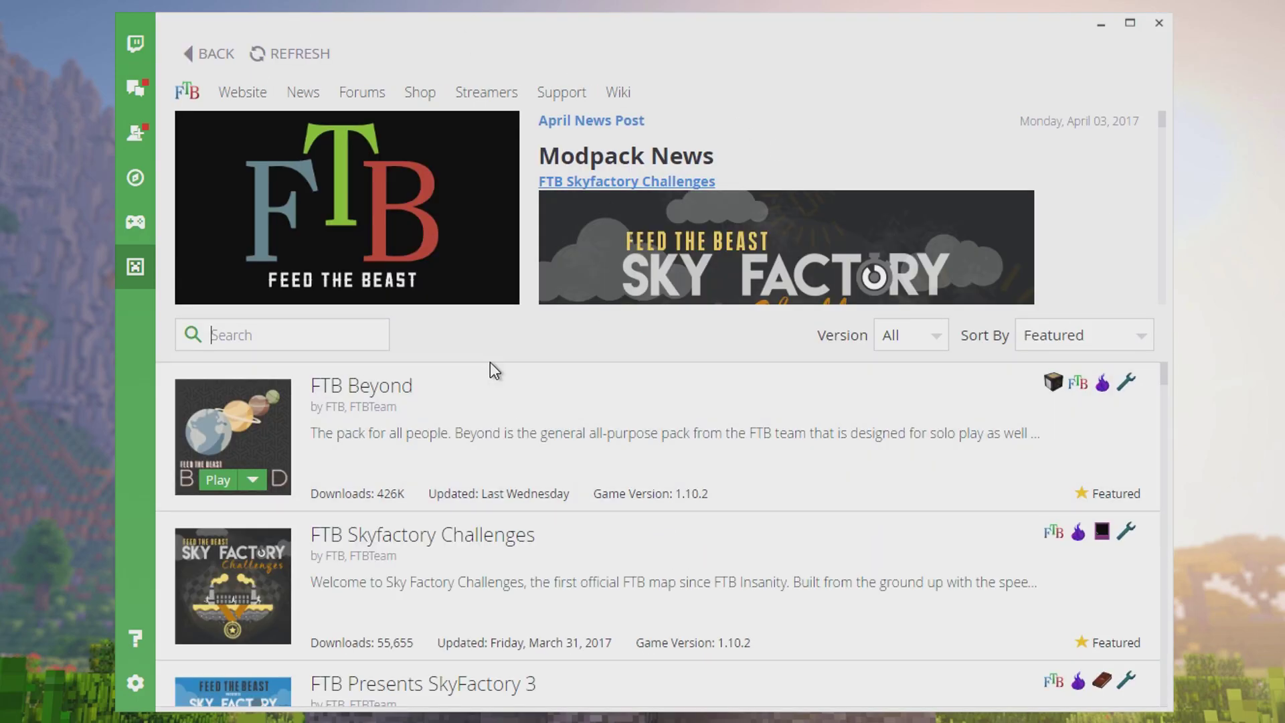
scroll(494, 370, down, 12)
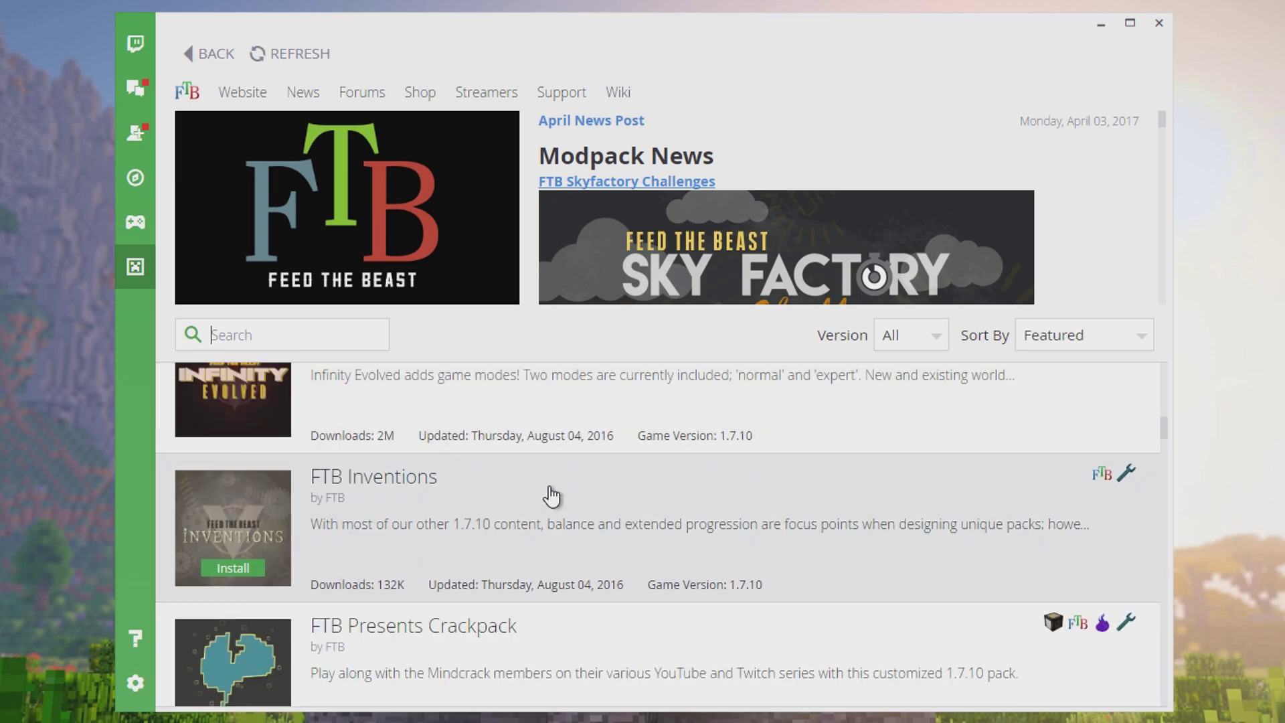
scroll(552, 496, up, 12)
click(192, 53)
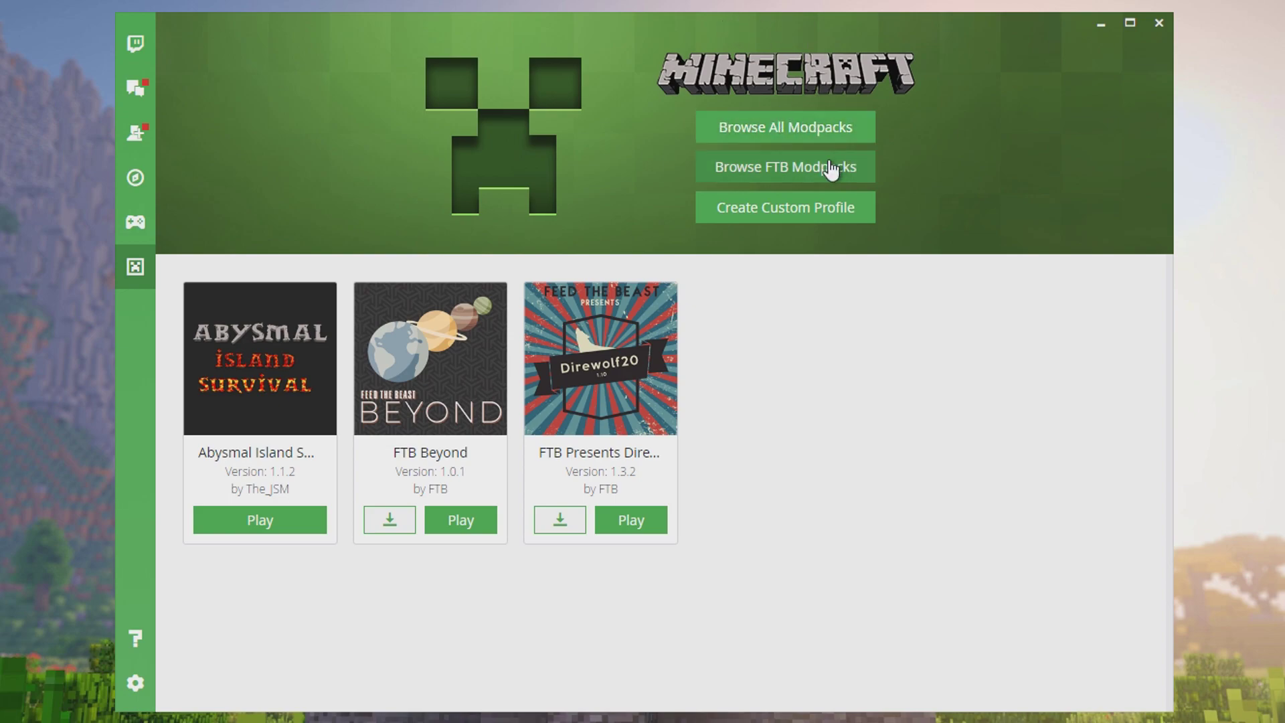
Step: Try out the custom profile form with the name gertgser and discard the profile
click(806, 214)
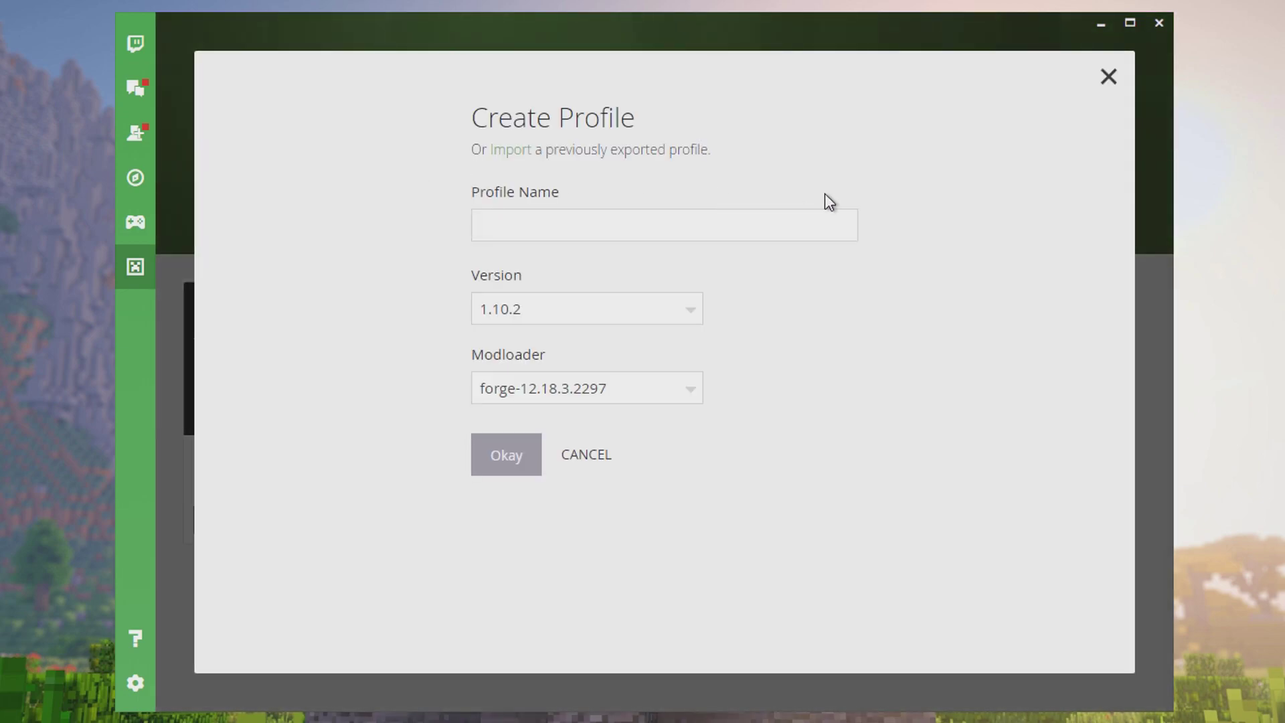
click(614, 214)
text(gergen)
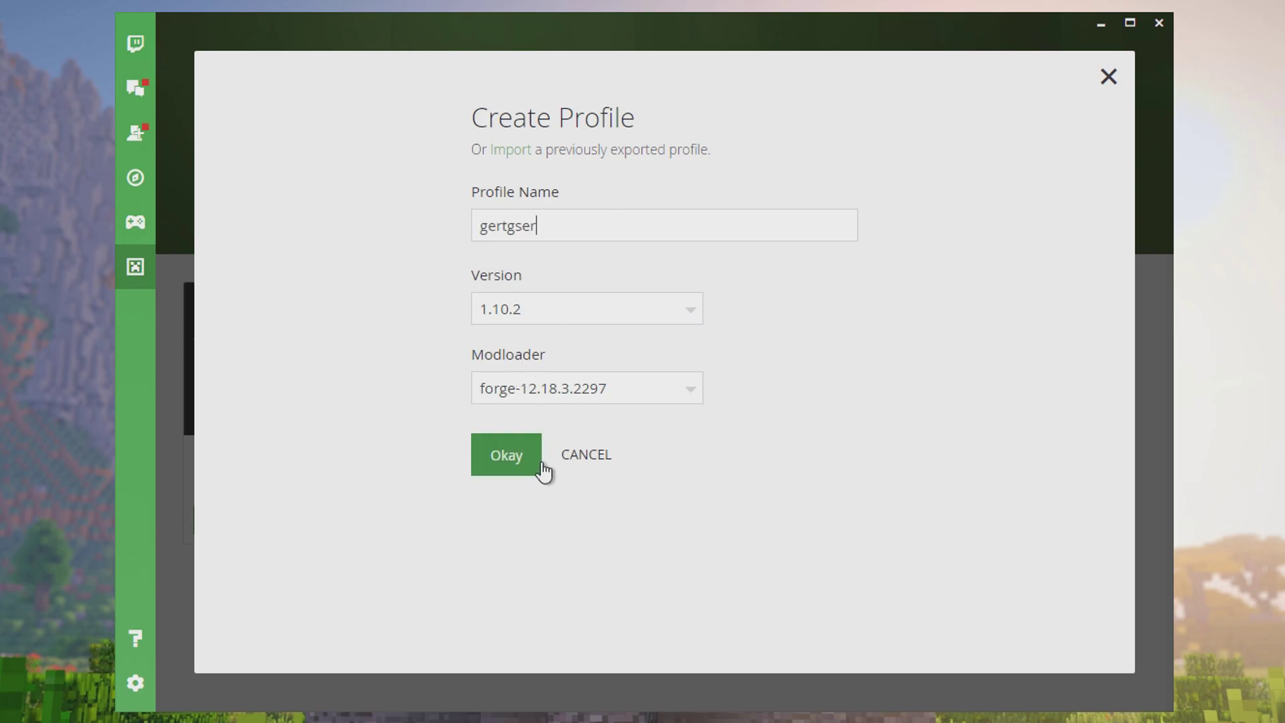
click(536, 466)
click(260, 523)
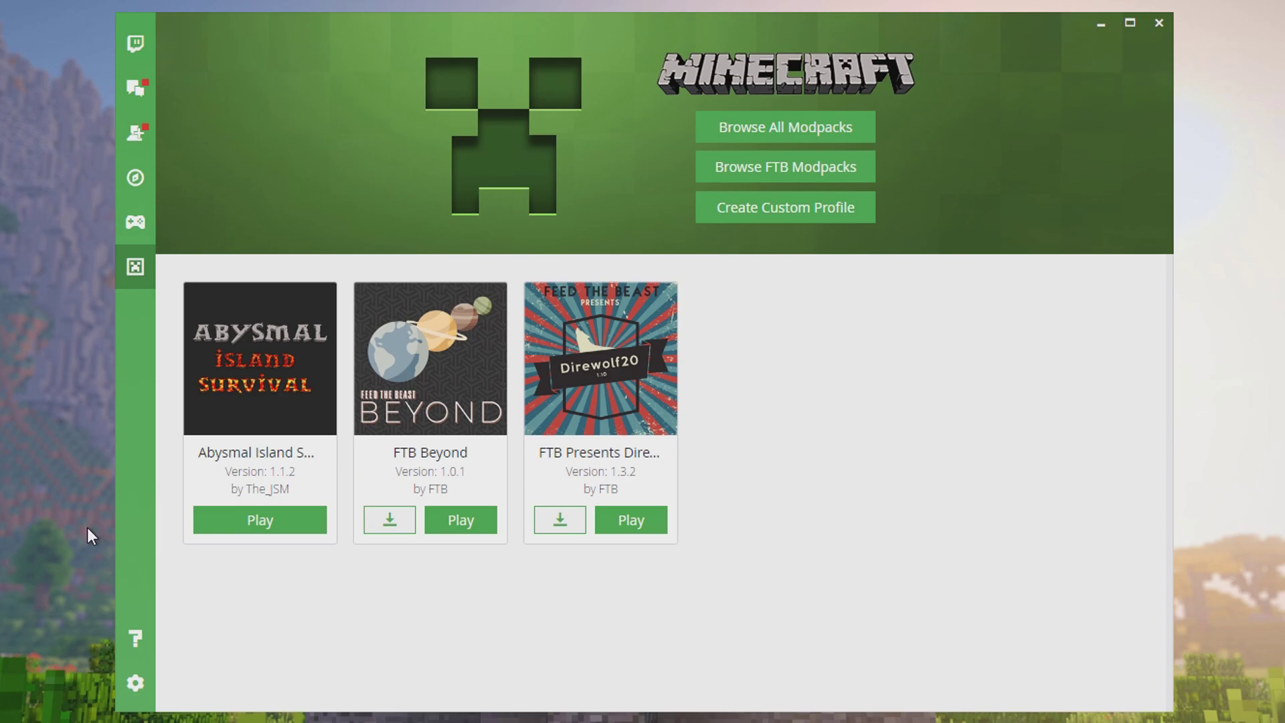
Step: Review the Account, Audio/Video and Minecraft pages of the app settings, and close the settings
click(135, 683)
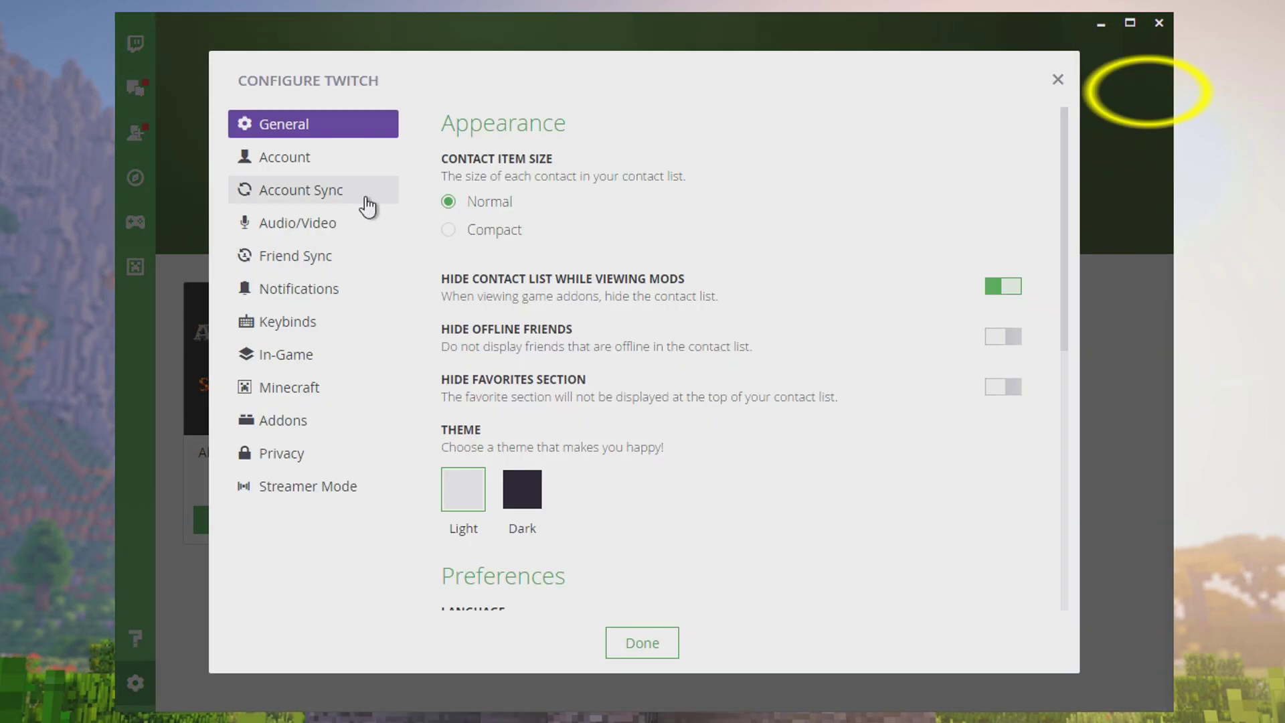
click(308, 162)
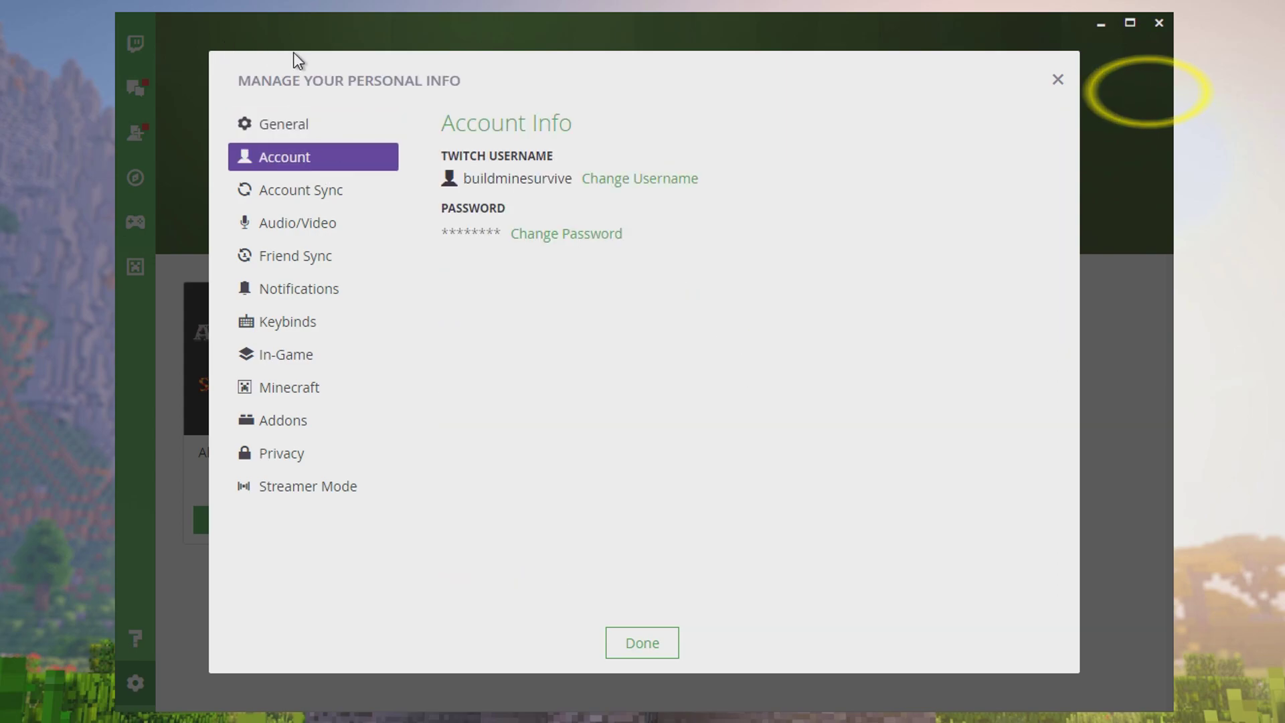
click(298, 222)
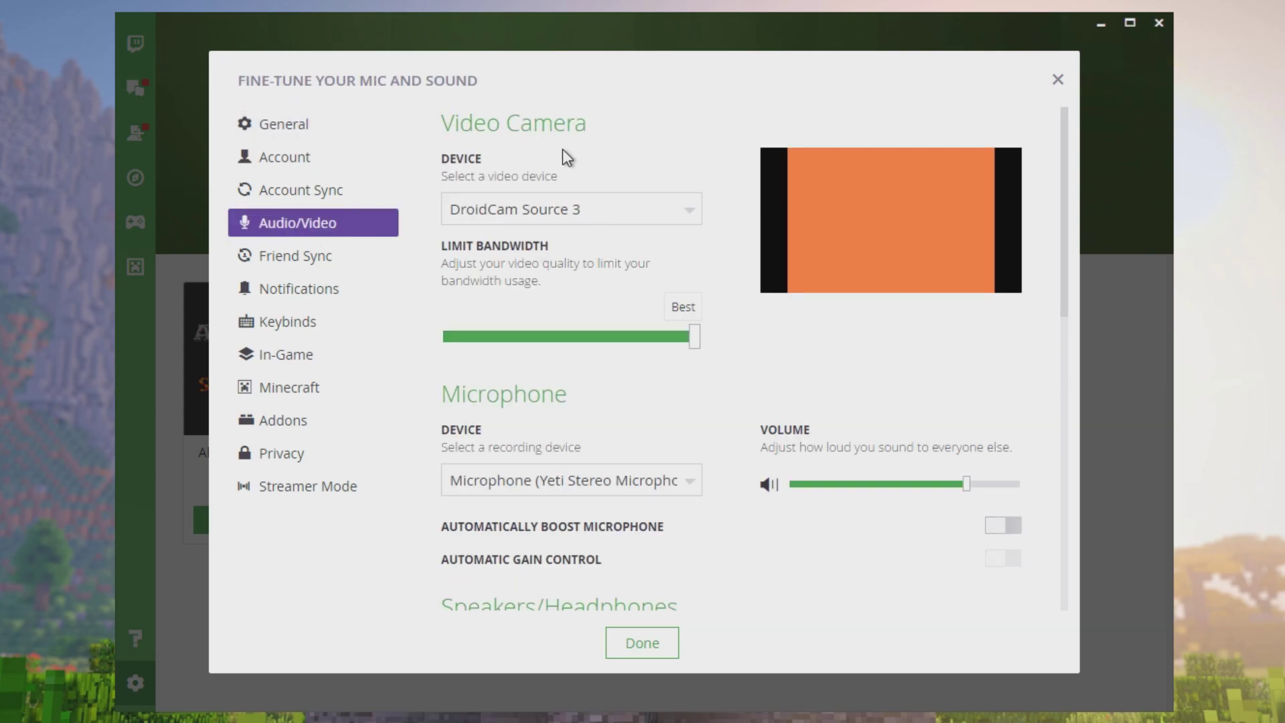
click(294, 386)
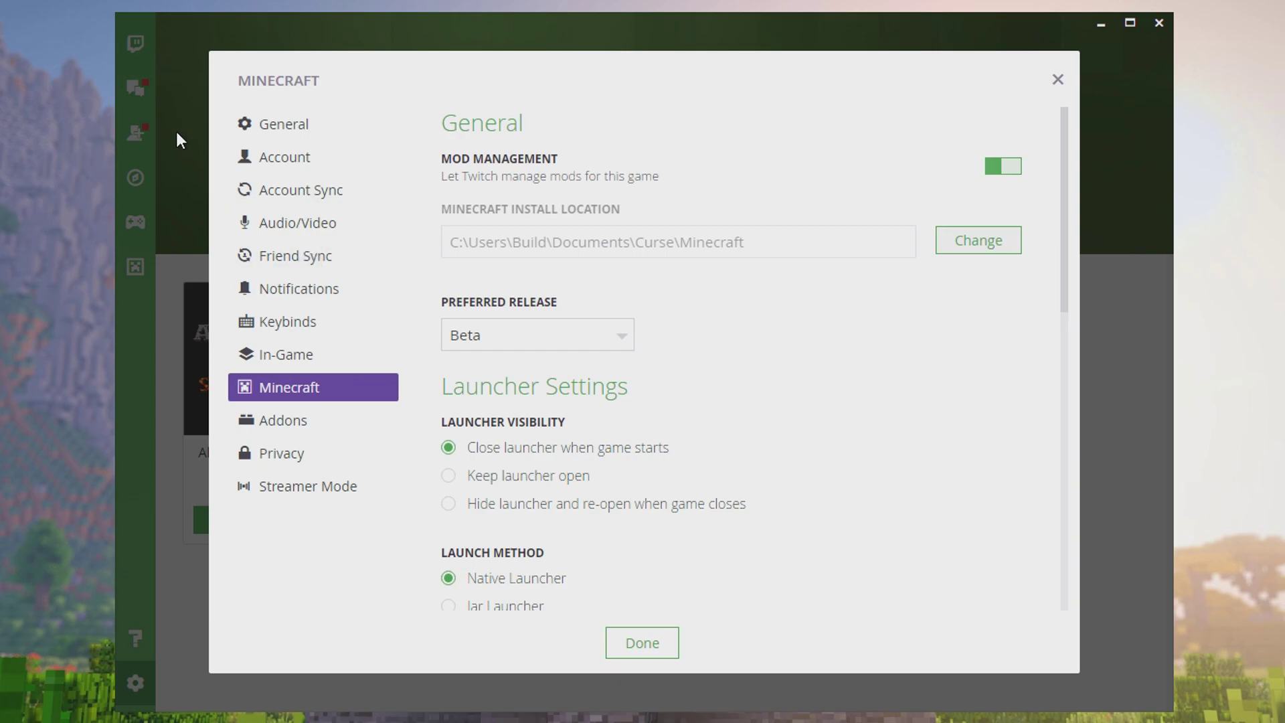
click(298, 223)
key(Escape)
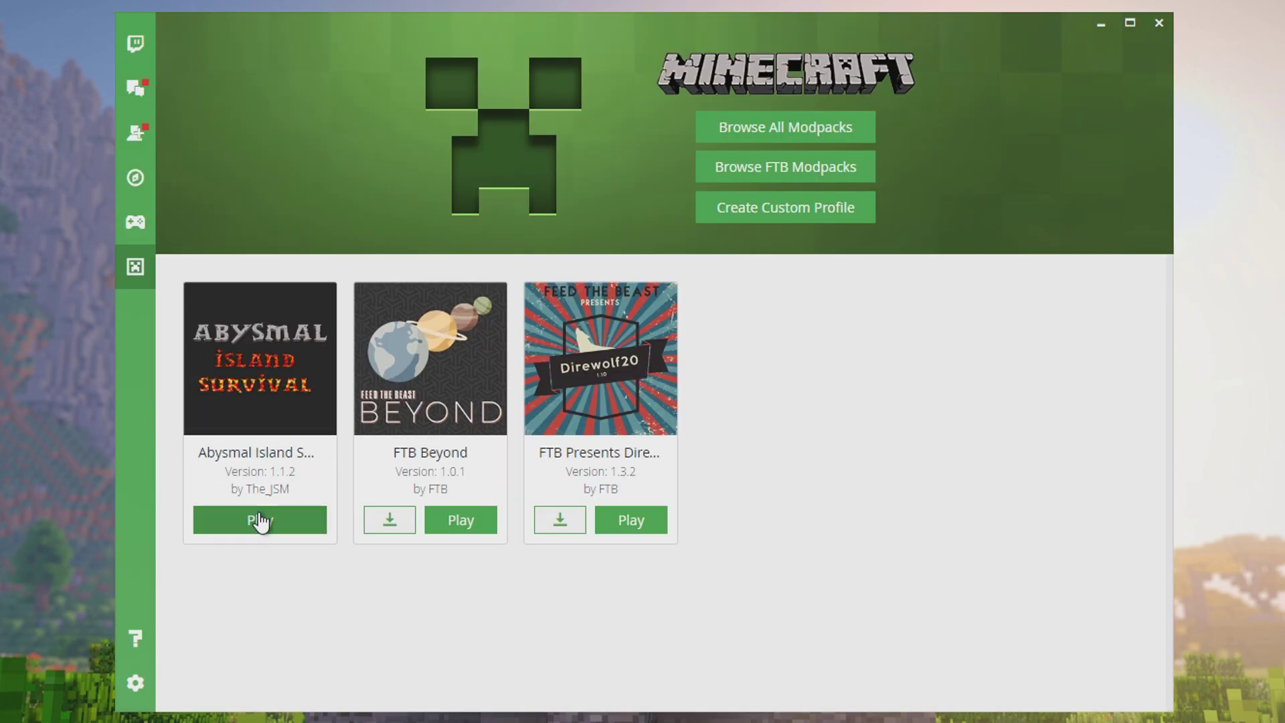
Step: Open the Abysmal Island Survival profile and look through its installed mods
click(271, 395)
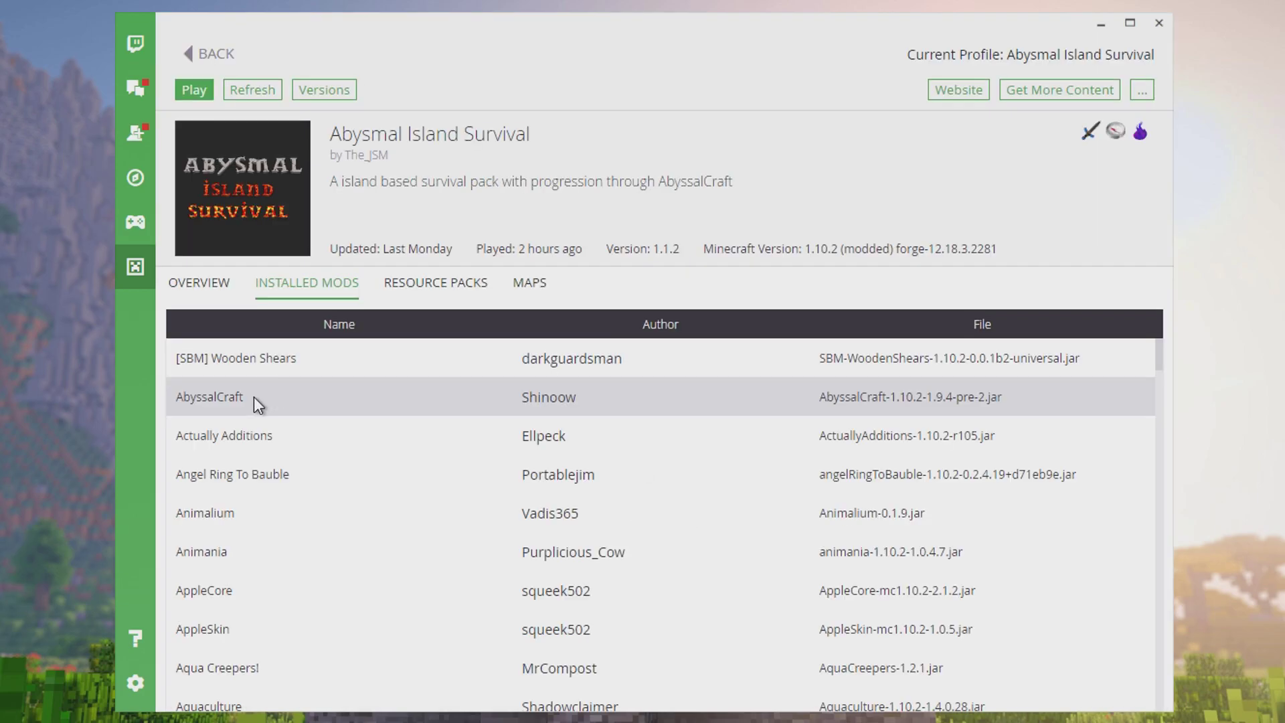
scroll(483, 473, down, 15)
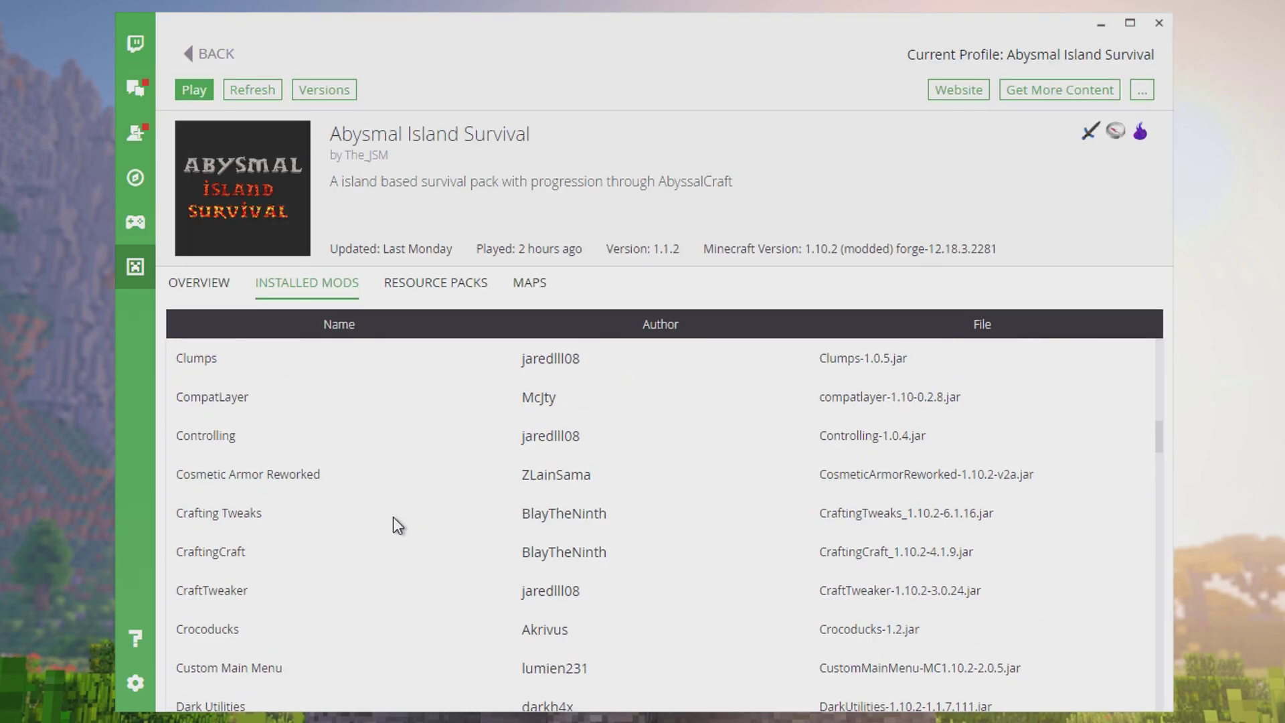
scroll(396, 522, up, 15)
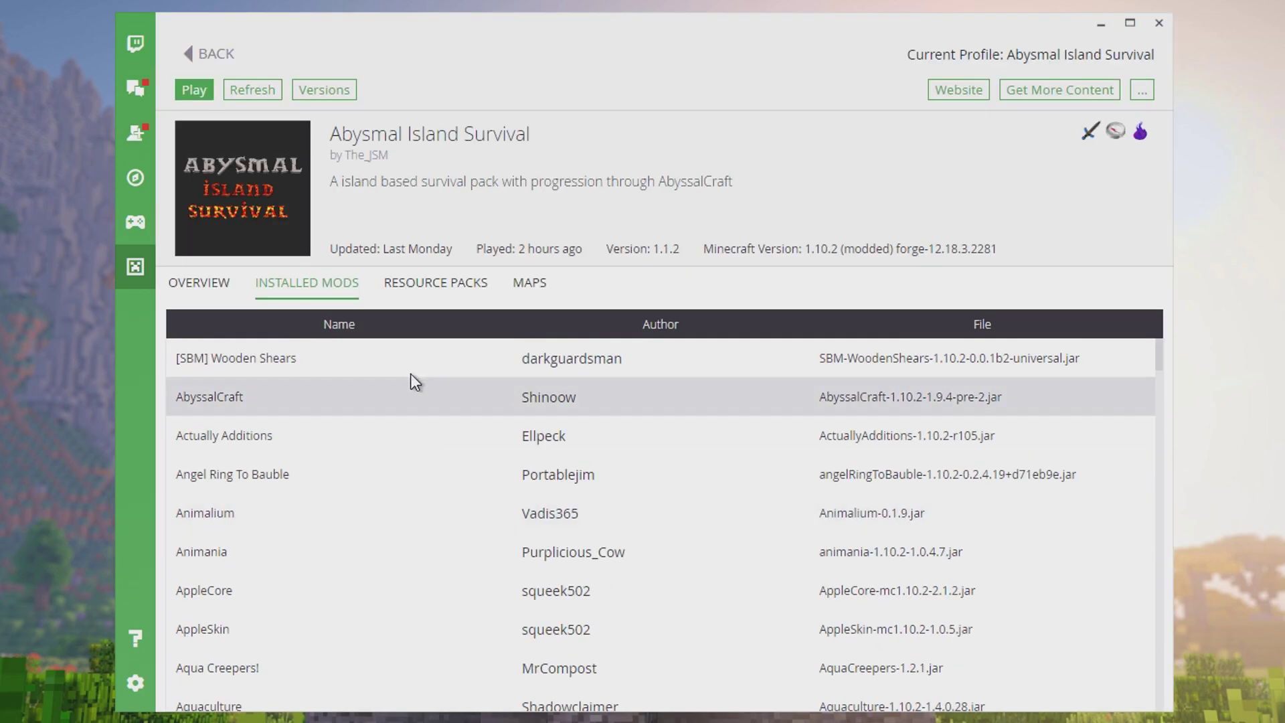
Step: Set the memory allocation in the Abysmal Island Survival profile options to about 3,140 MB and save the options
click(1146, 100)
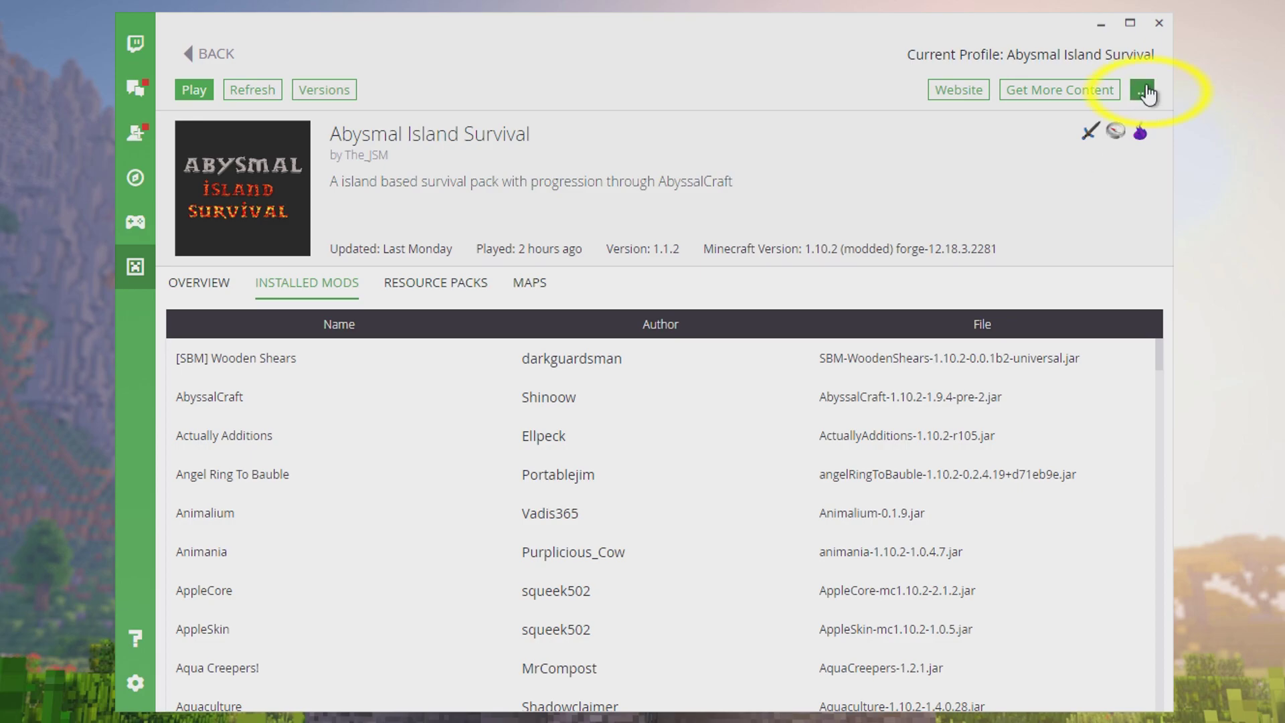
click(1142, 90)
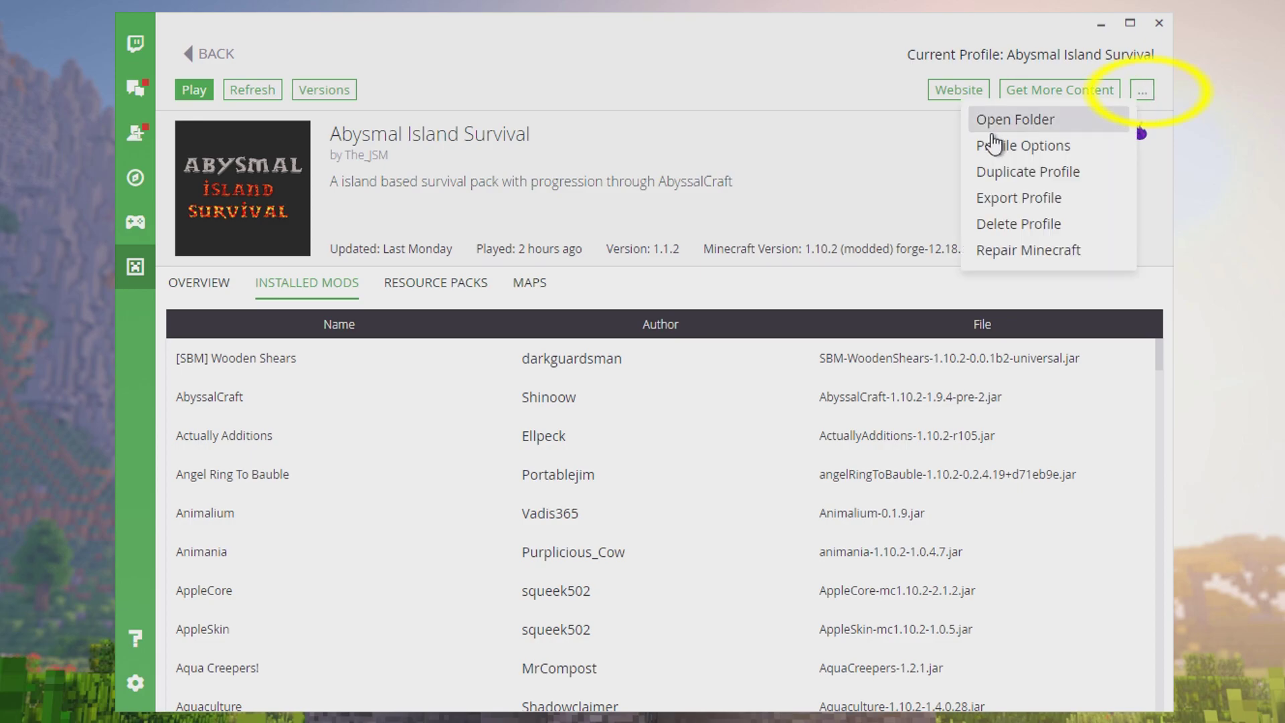
click(1064, 161)
drag(717, 386, 937, 391)
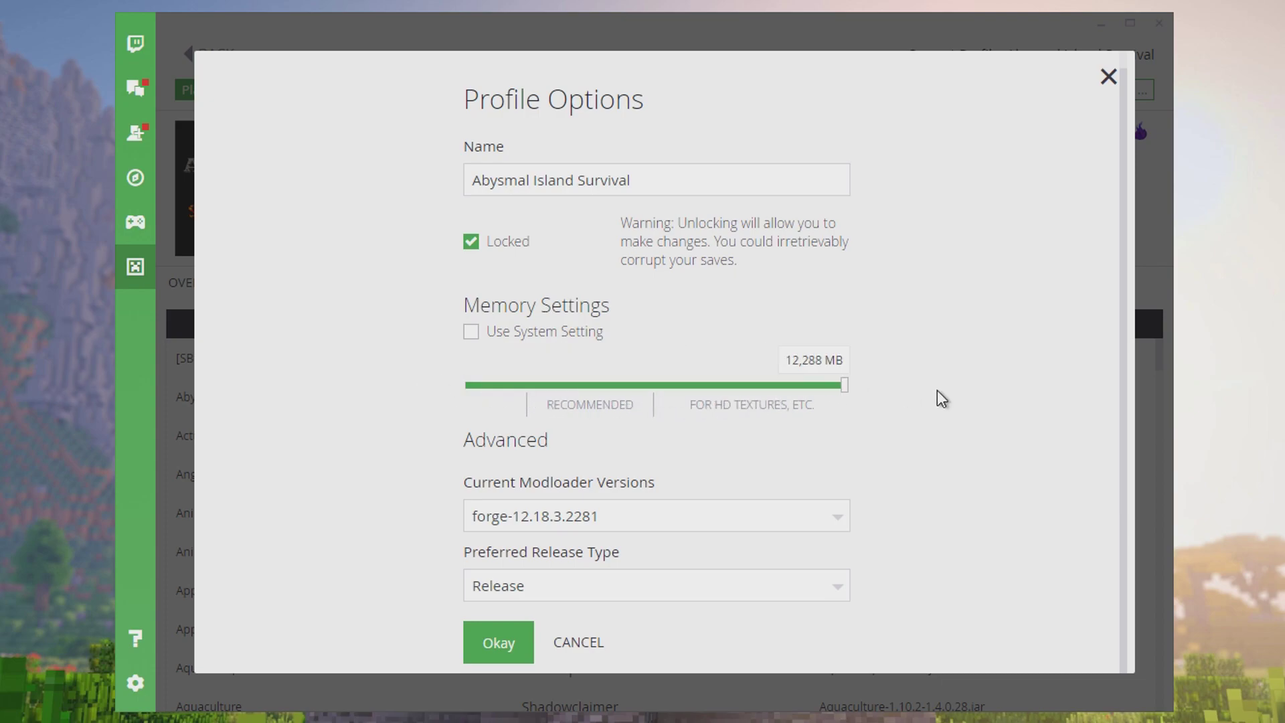
drag(838, 383, 850, 390)
drag(845, 385, 515, 396)
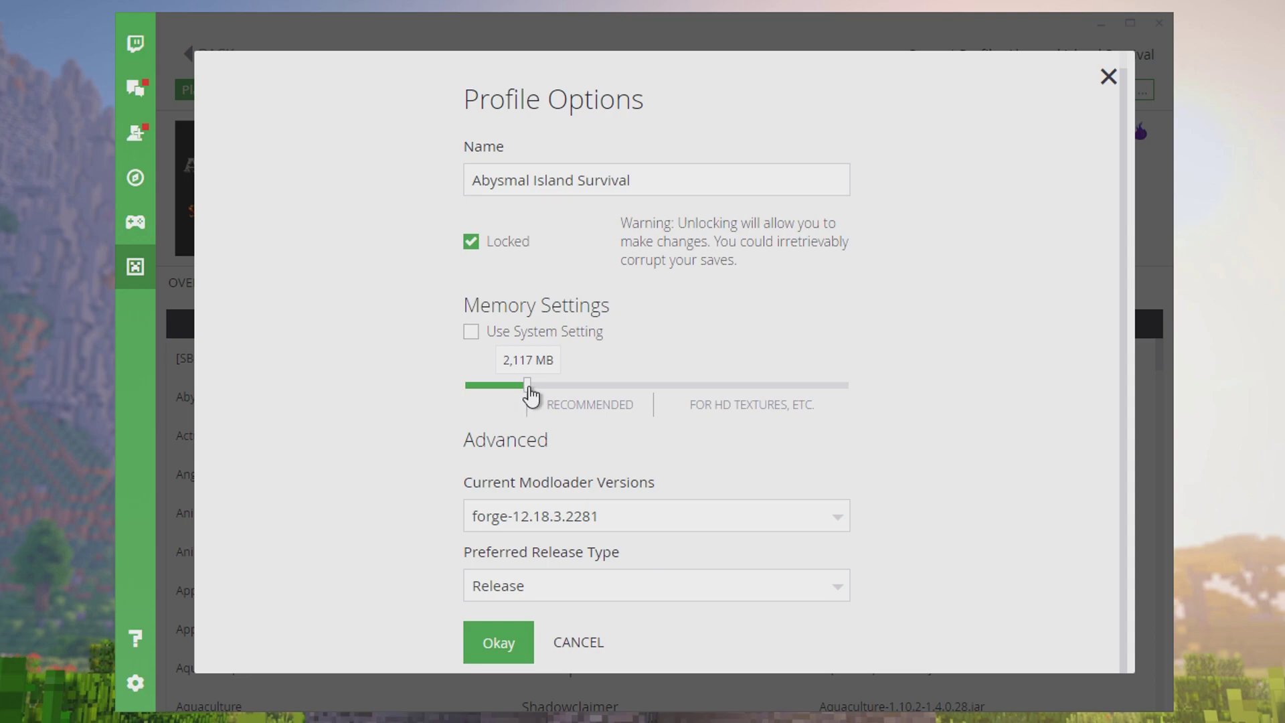
drag(530, 396, 562, 400)
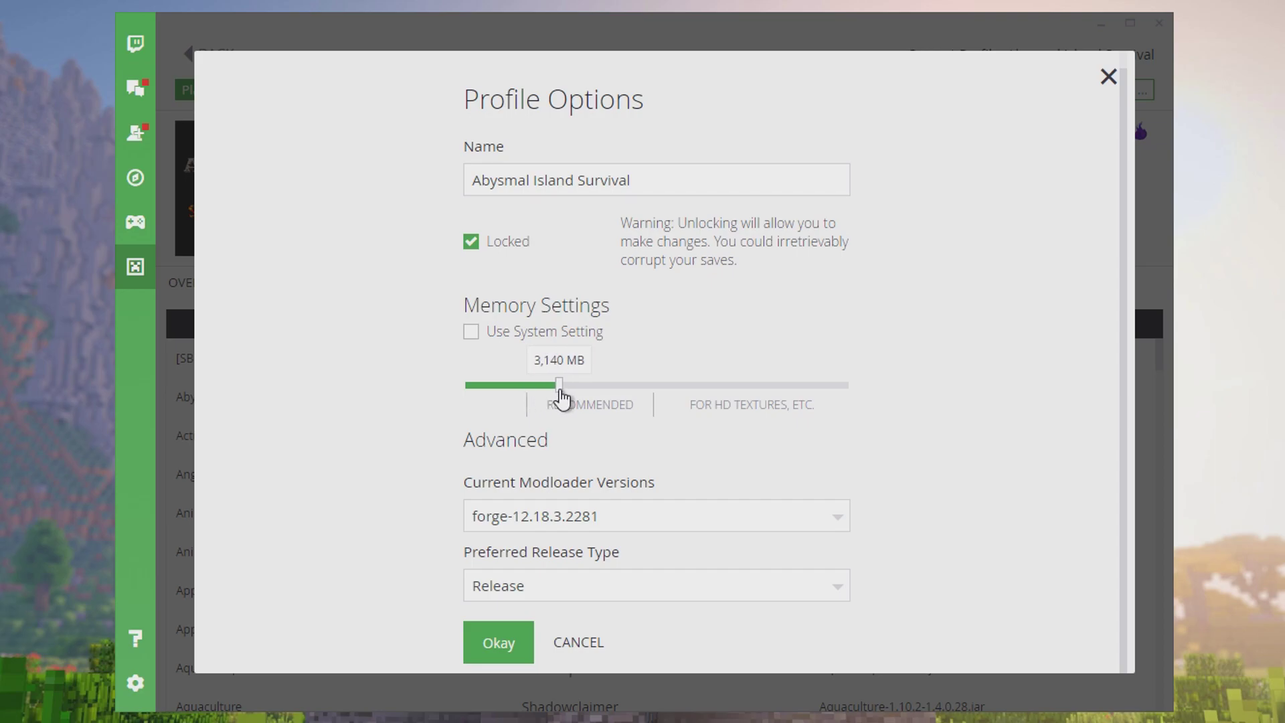
scroll(625, 321, up, 1)
scroll(502, 252, down, 1)
click(496, 643)
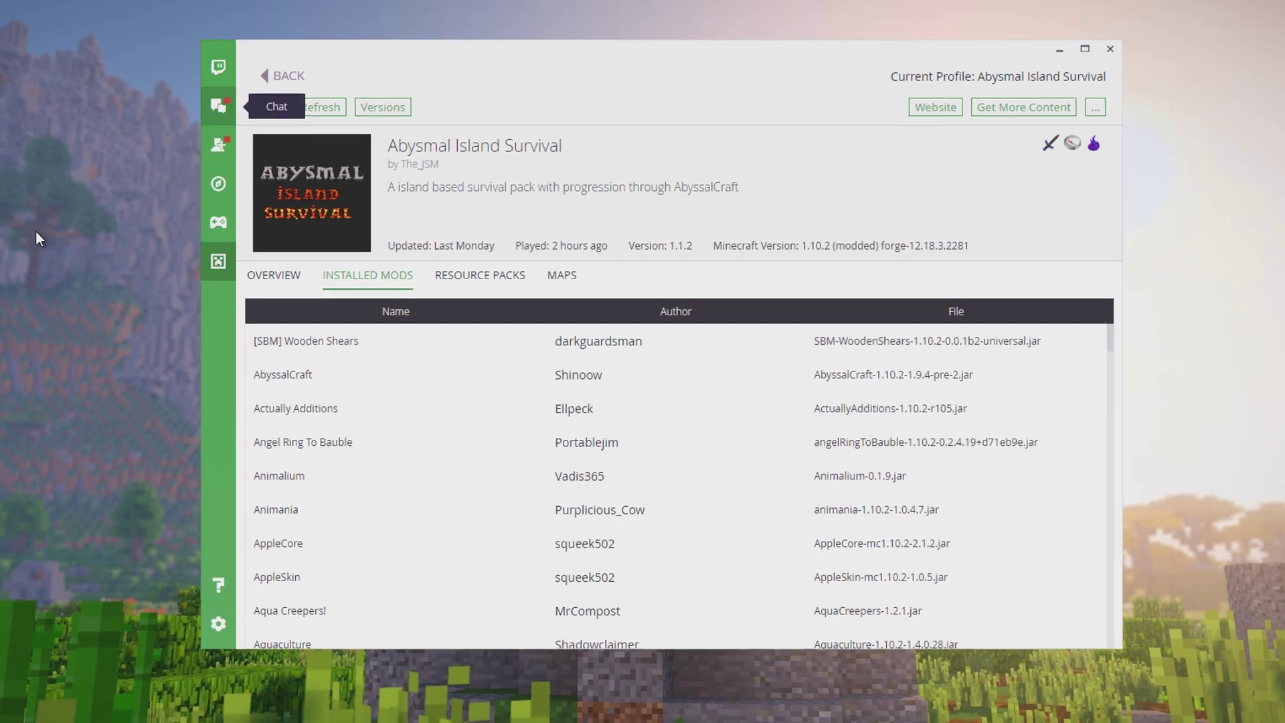
Step: Show the Minecraft Launcher for Abysmal Island Survival, close it and return to the Minecraft overview
click(535, 40)
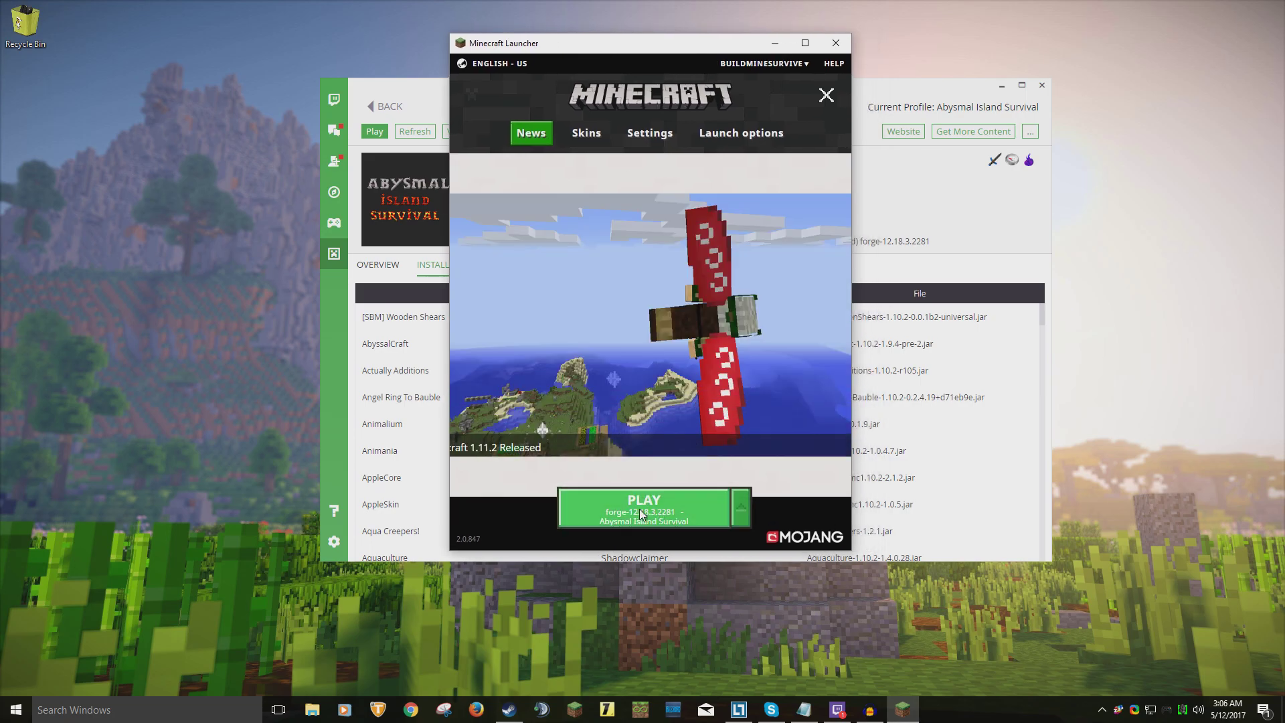
click(636, 515)
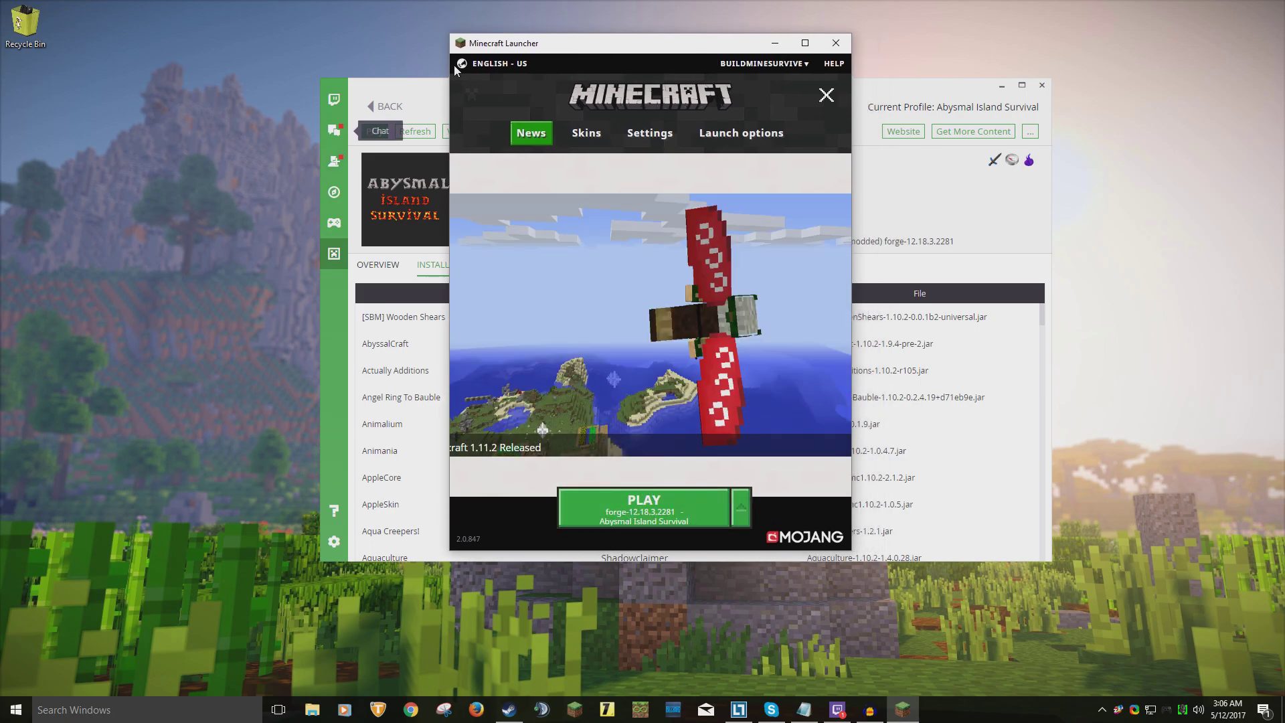
click(836, 43)
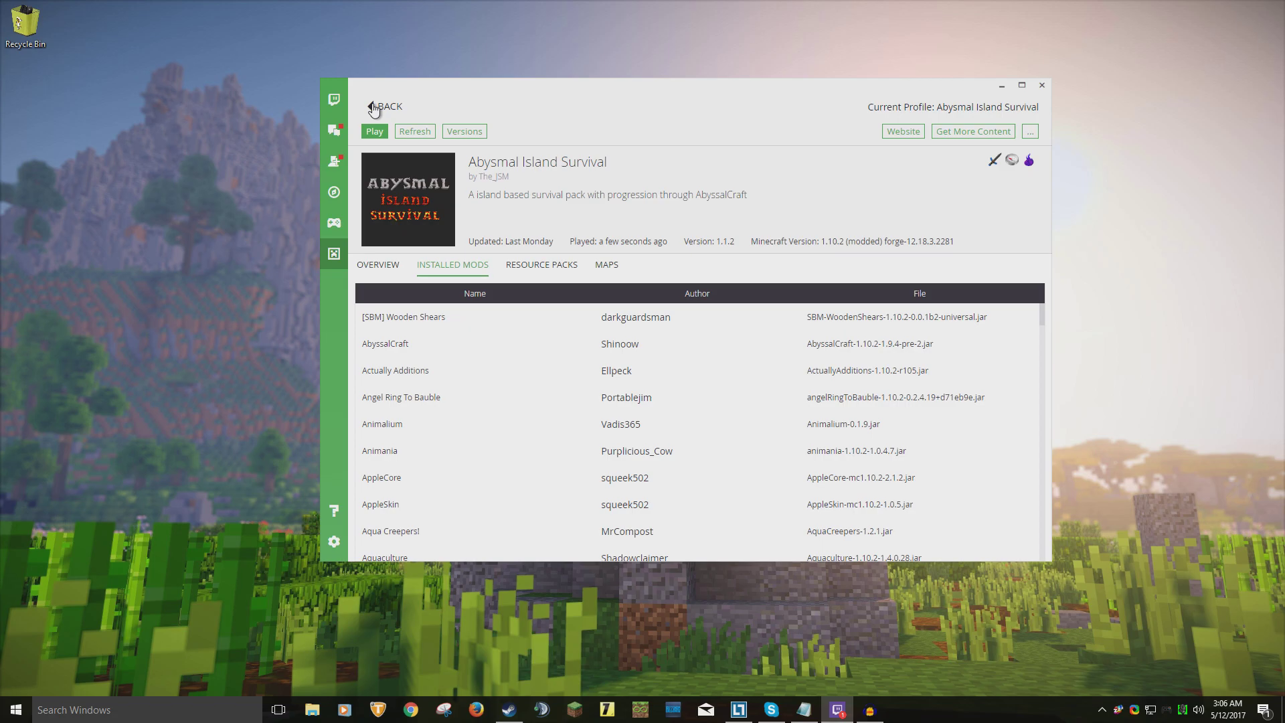
click(373, 109)
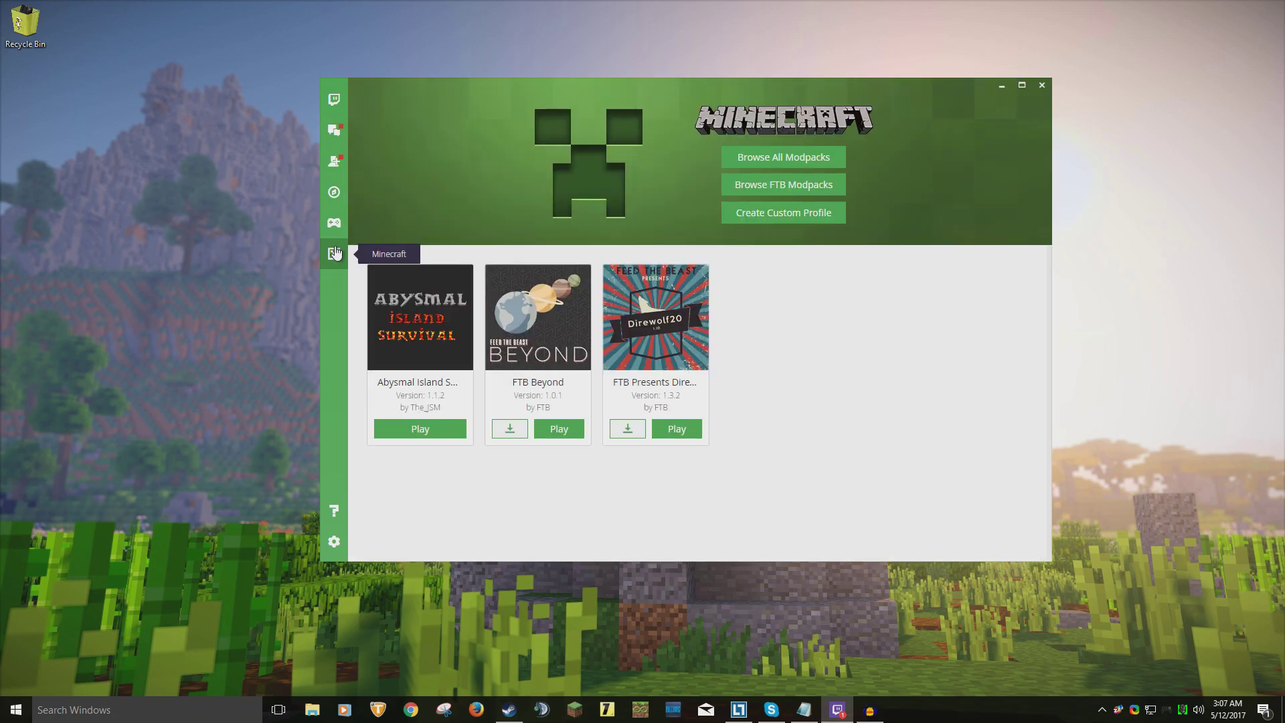